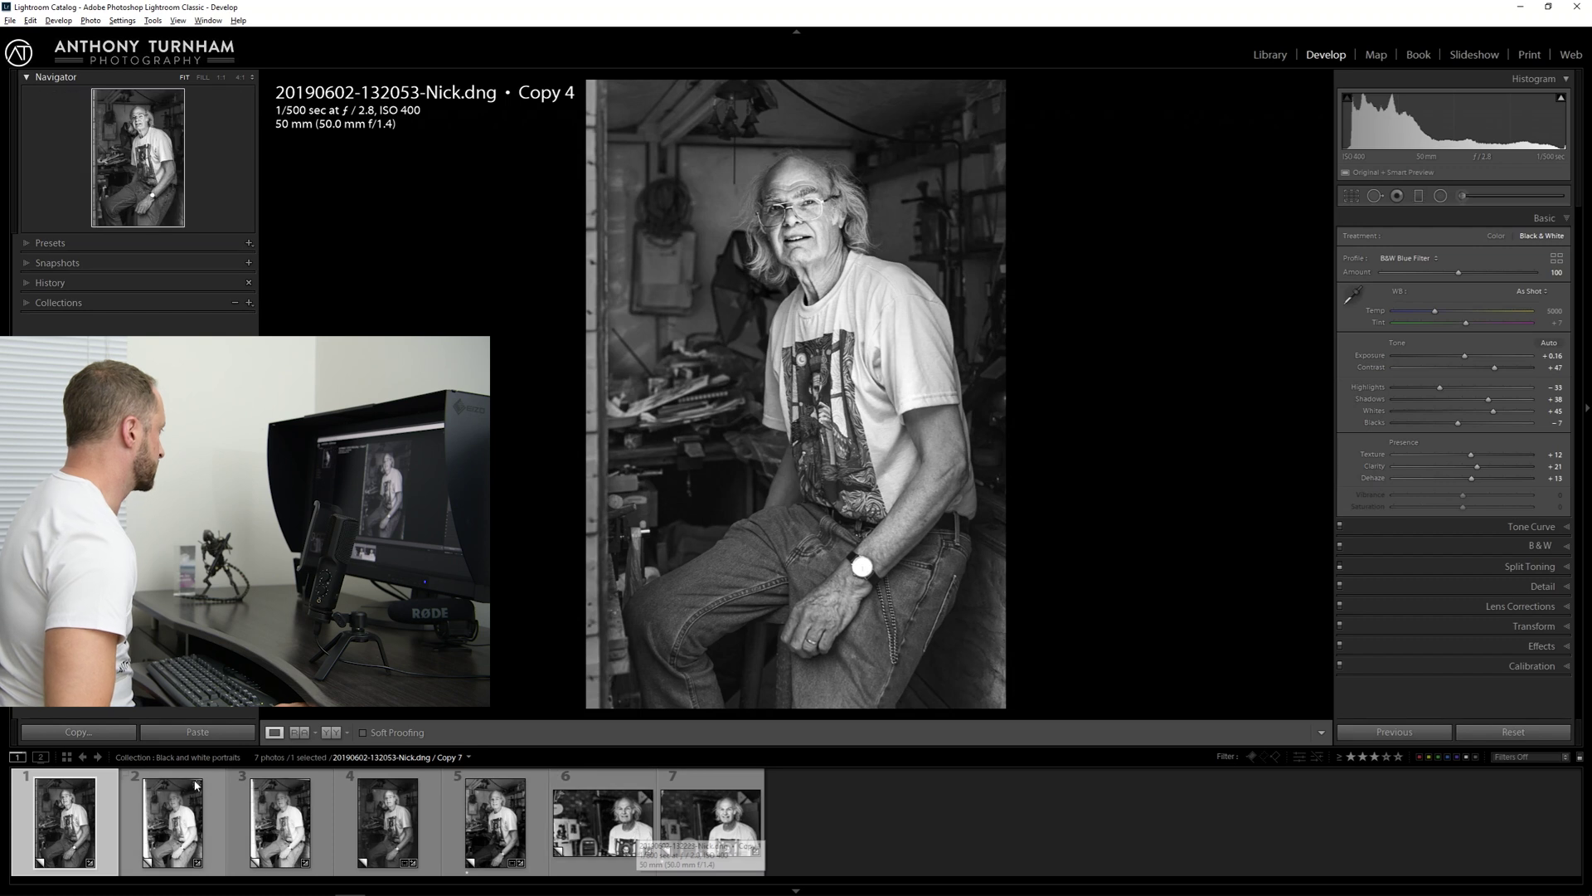
Step: Compare the unedited second copy of the portrait with the edited first copy in the filmstrip
{"action": "left_click", "coordinate": [209, 827]}
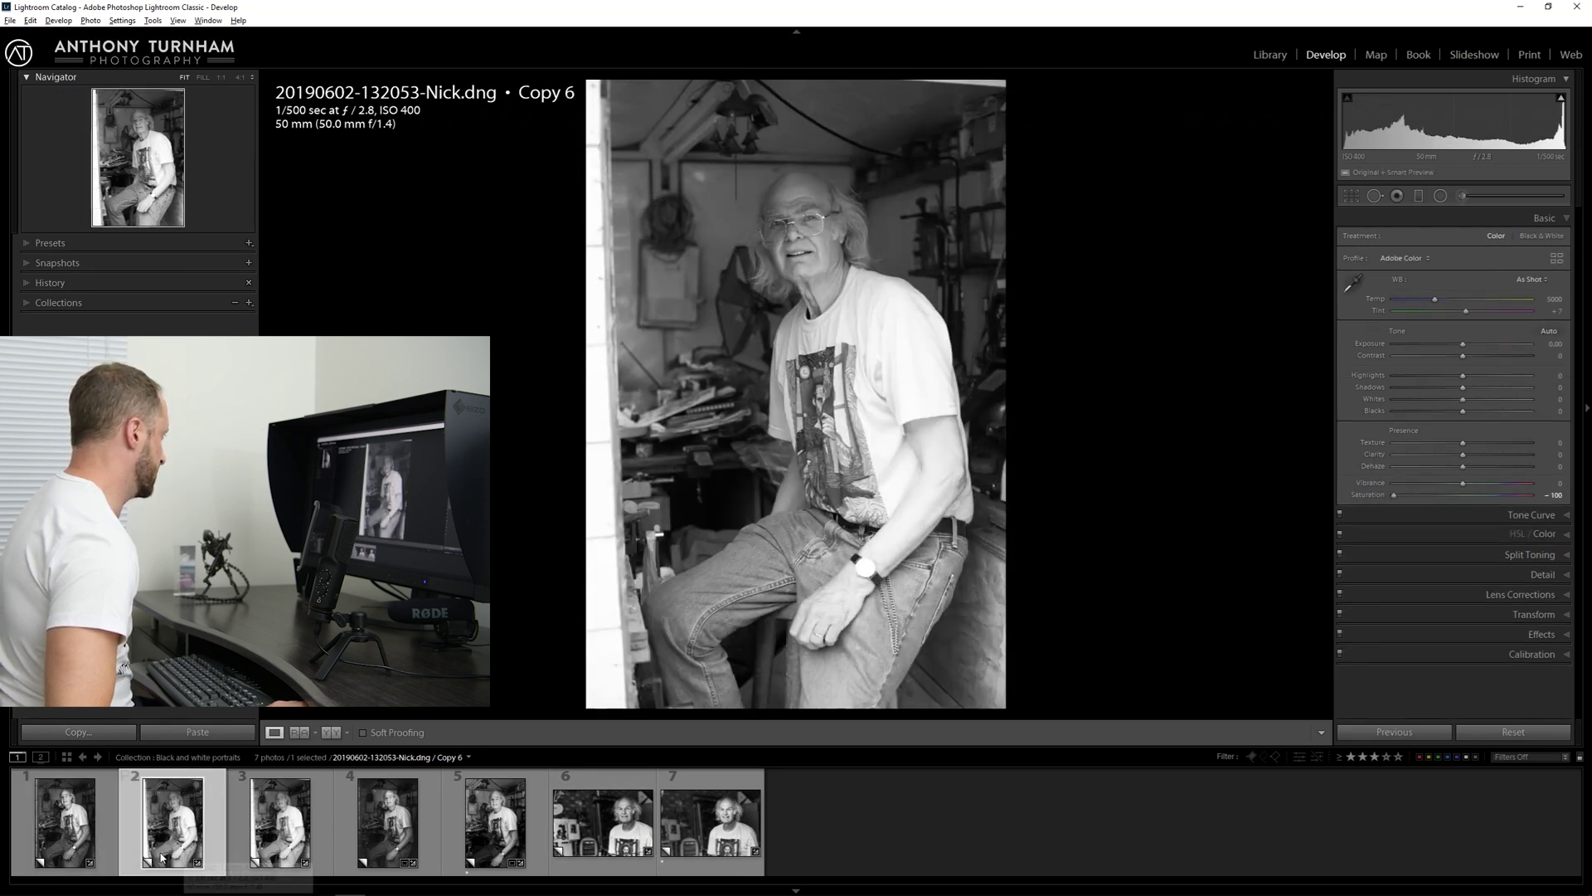
{"action": "left_click", "coordinate": [85, 846]}
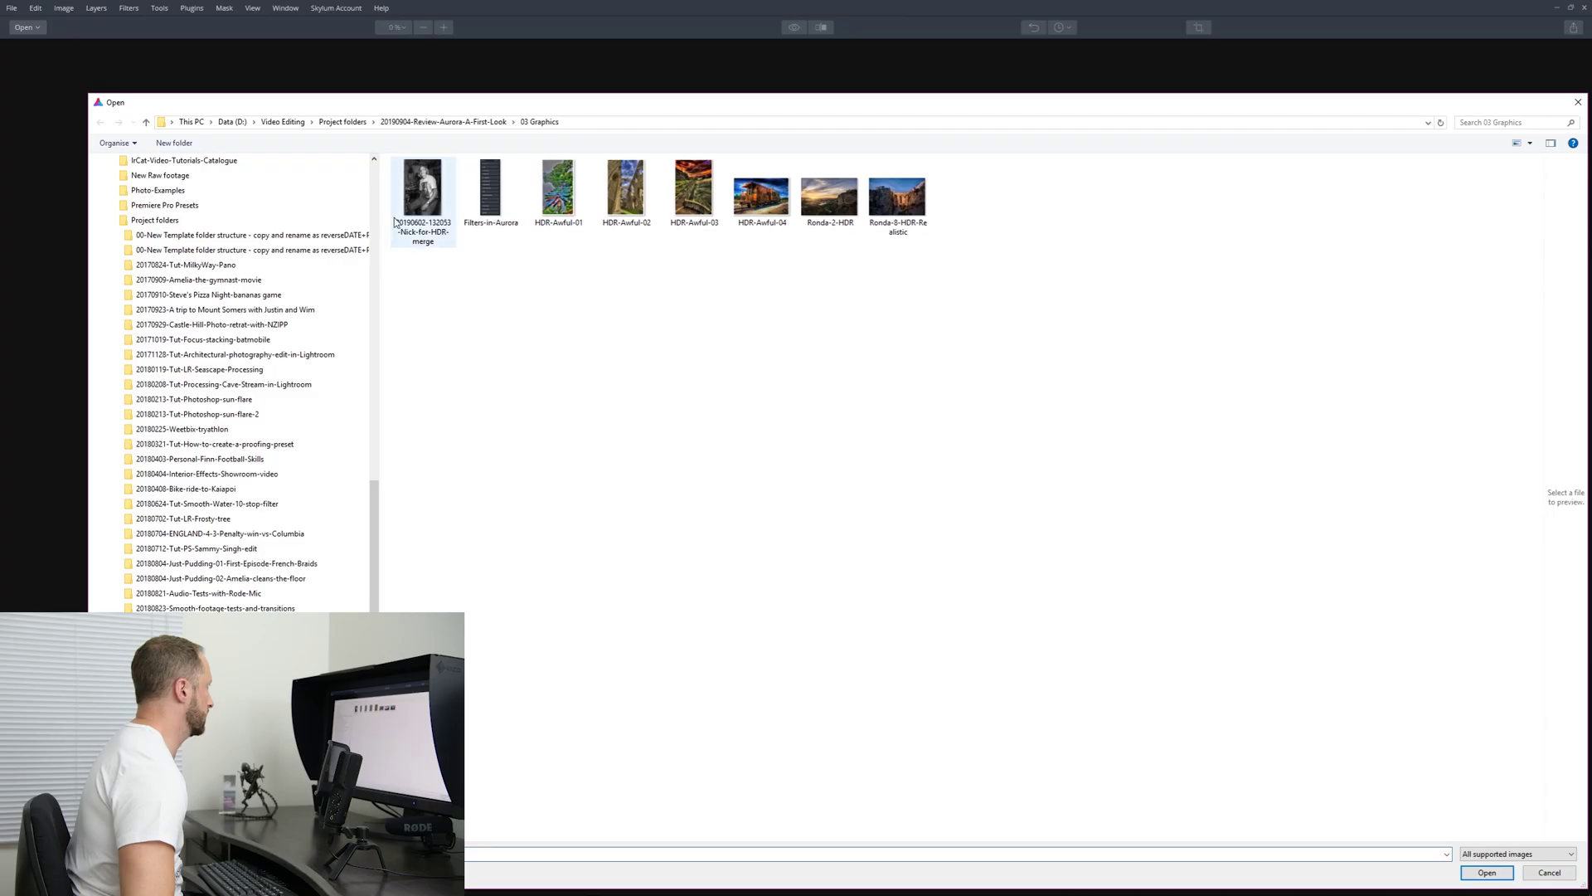
Step: Switch to Aurora HDR, open the black-and-white portrait from the 03 Graphics folder and create an HDR image from it
{"action": "left_click", "coordinate": [412, 194]}
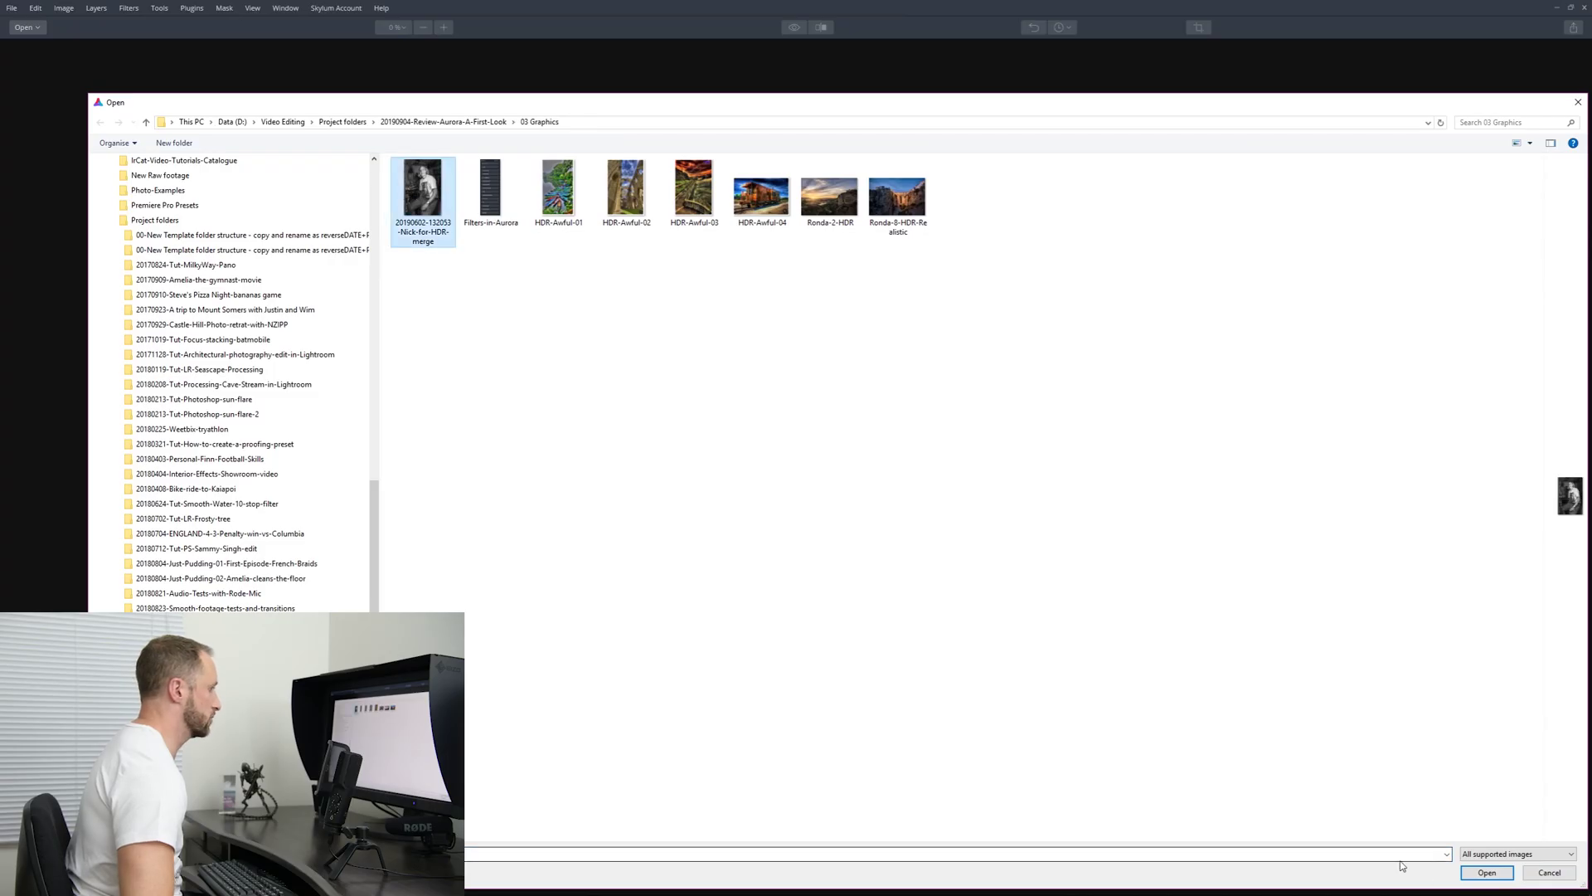
{"action": "left_click", "coordinate": [1483, 875]}
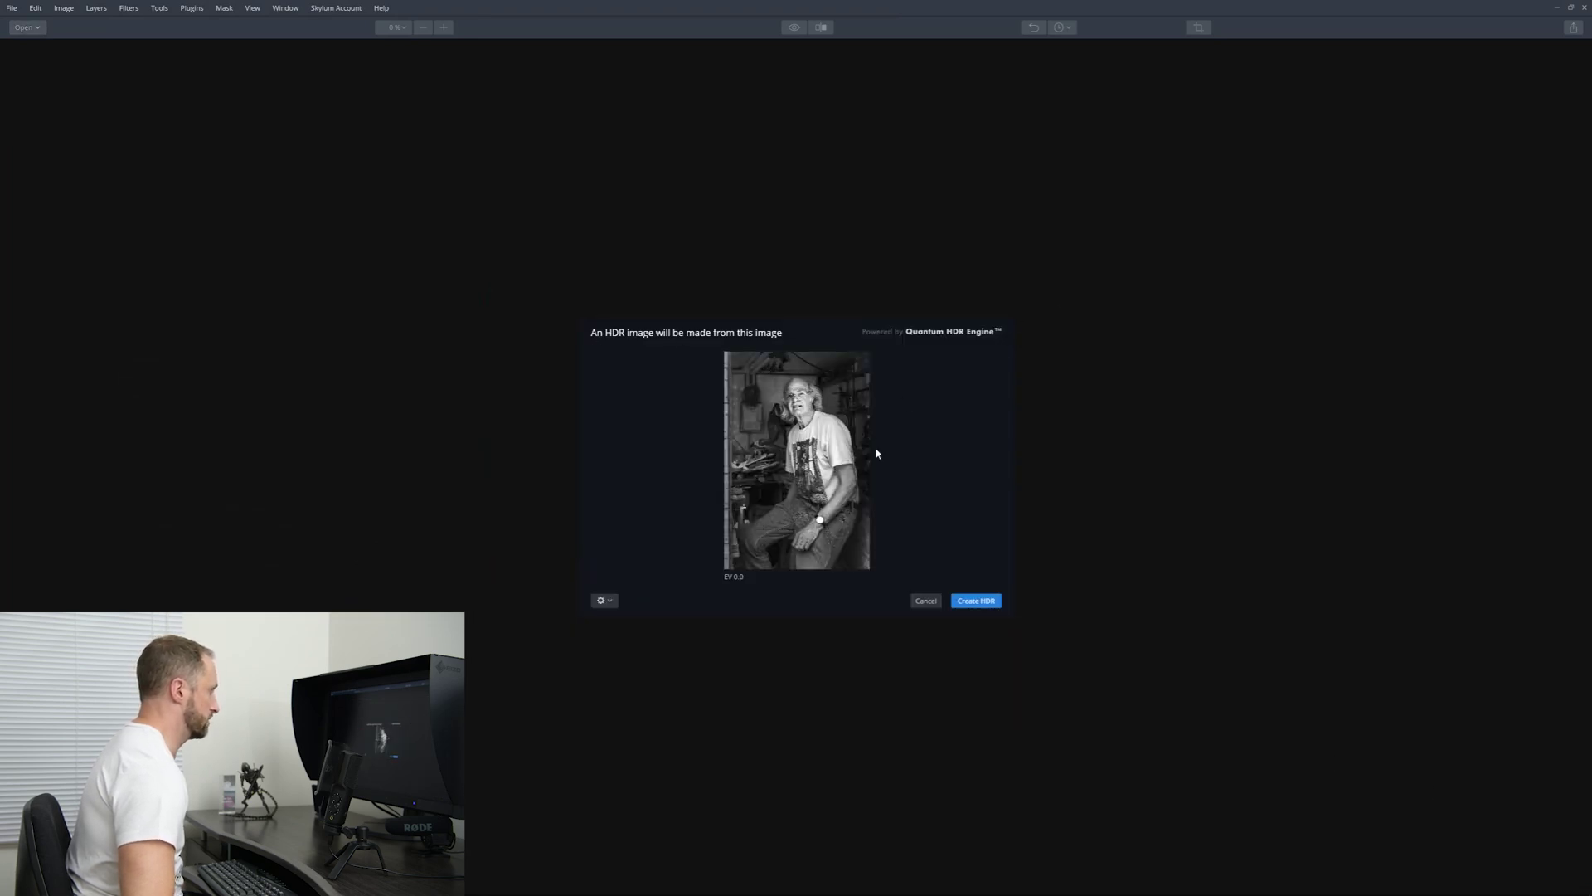
{"action": "left_click", "coordinate": [992, 606]}
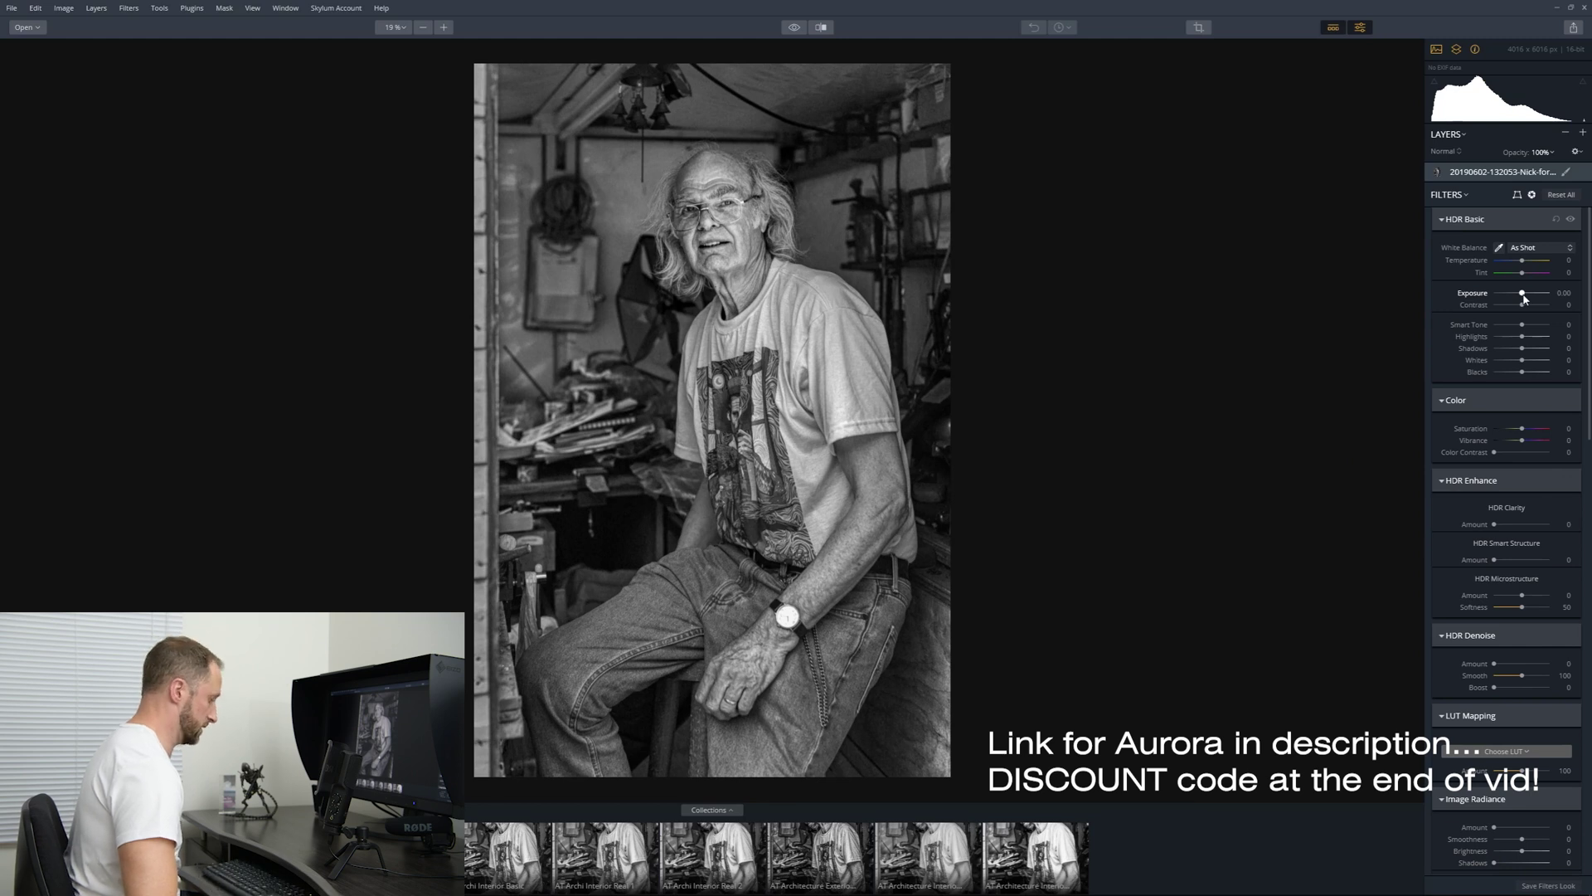
Step: Raise the HDR Basic Exposure to 0.33 and compare the processed portrait with the original several times
{"action": "left_click_drag", "start_coordinate": [1524, 298], "coordinate": [1527, 299]}
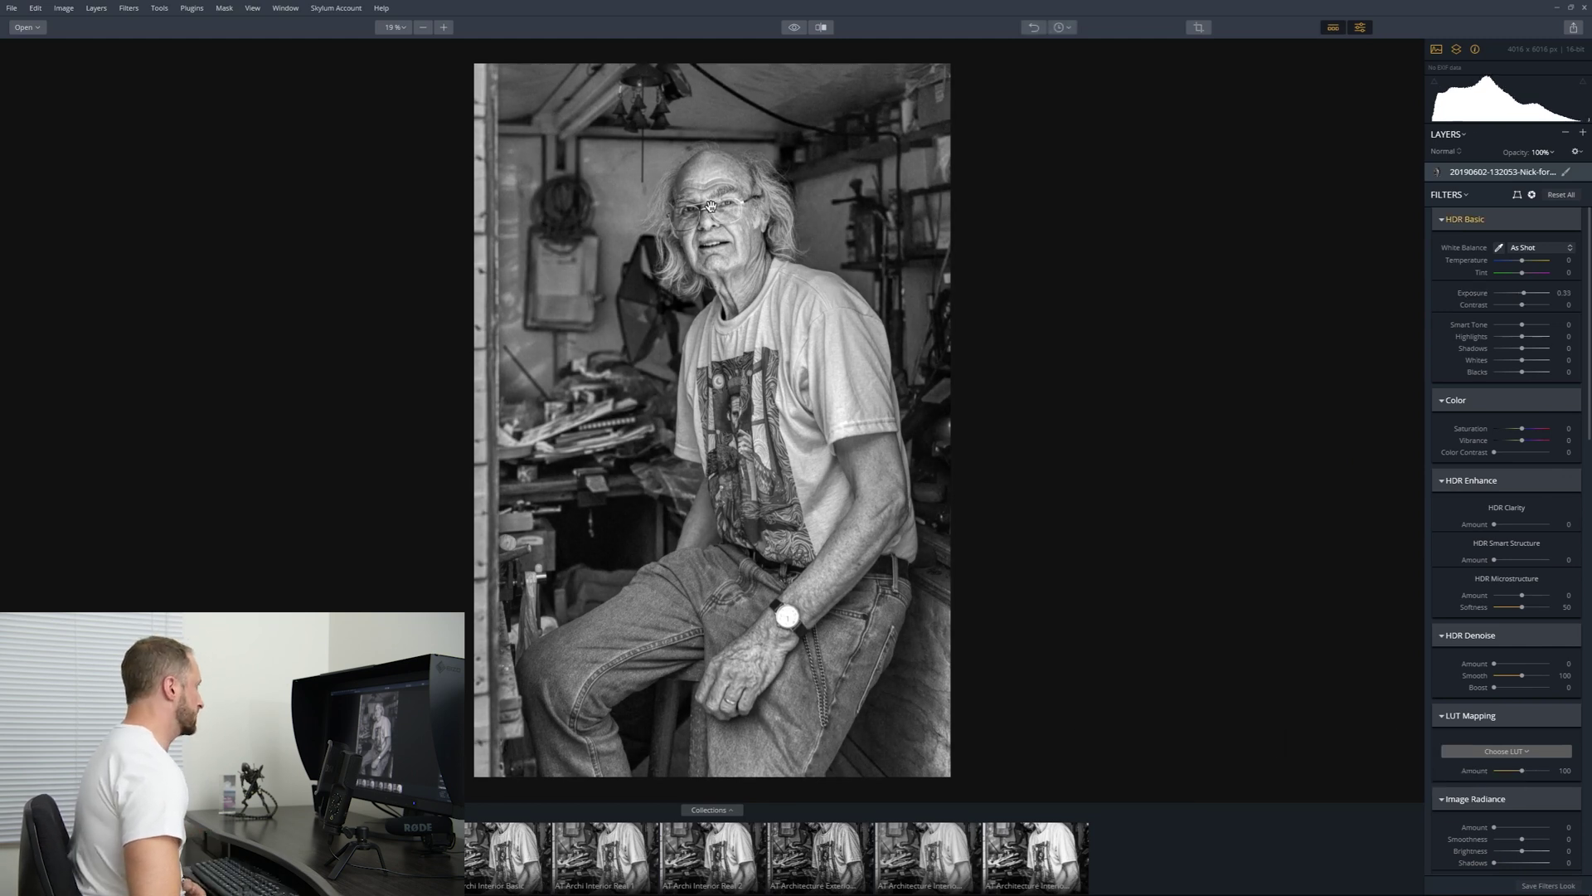
{"action": "left_click", "coordinate": [797, 28]}
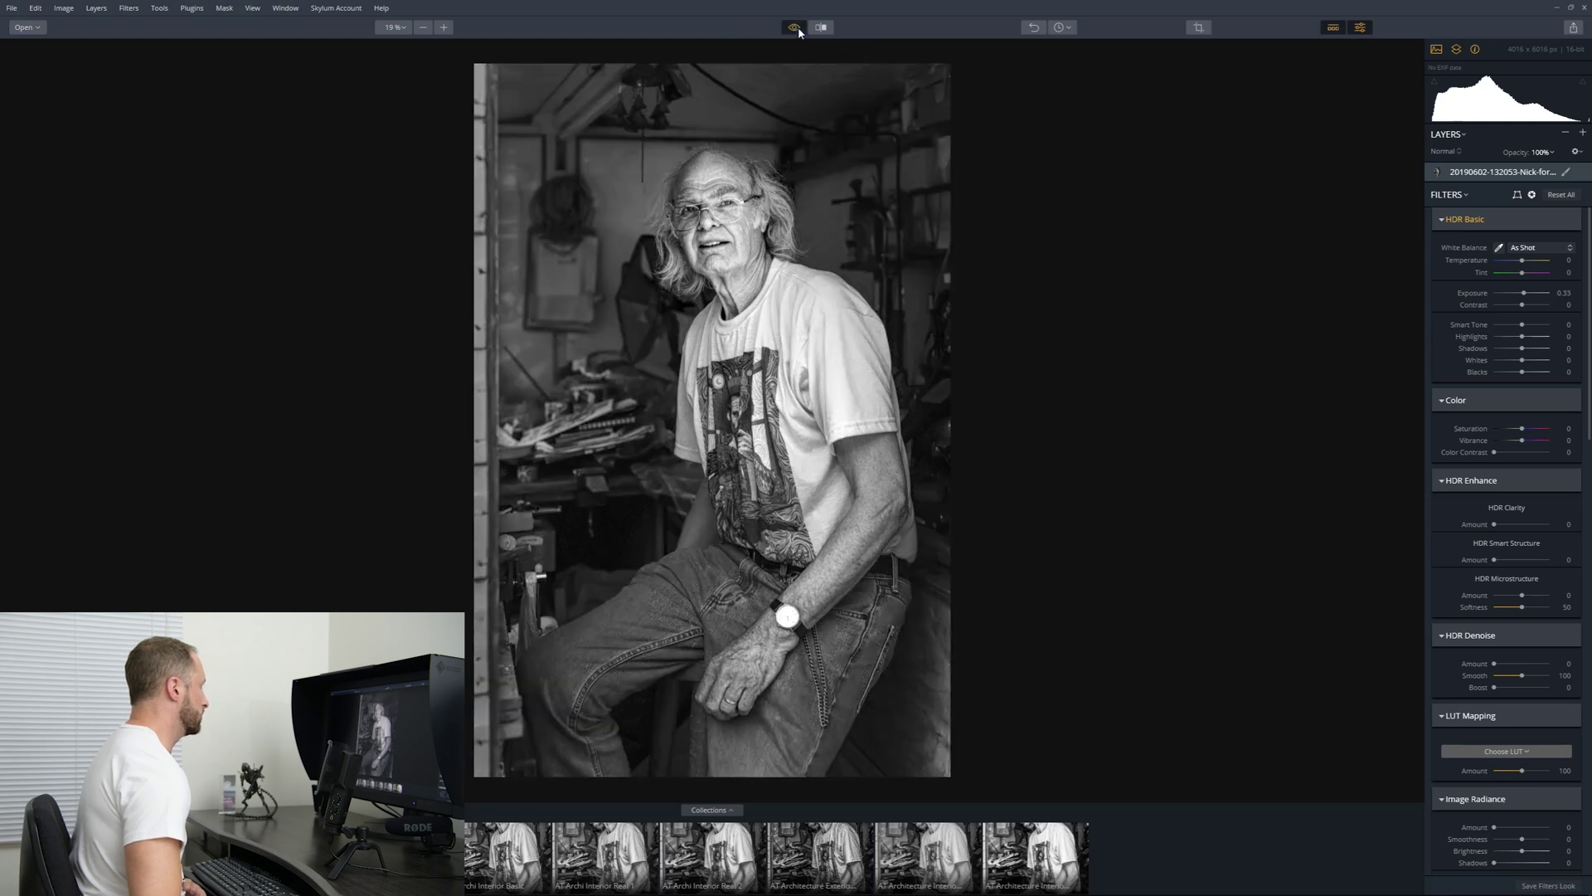
{"action": "left_click", "coordinate": [795, 28]}
{"action": "left_click", "coordinate": [794, 28]}
{"action": "left_click", "coordinate": [795, 27]}
{"action": "left_click", "coordinate": [794, 27]}
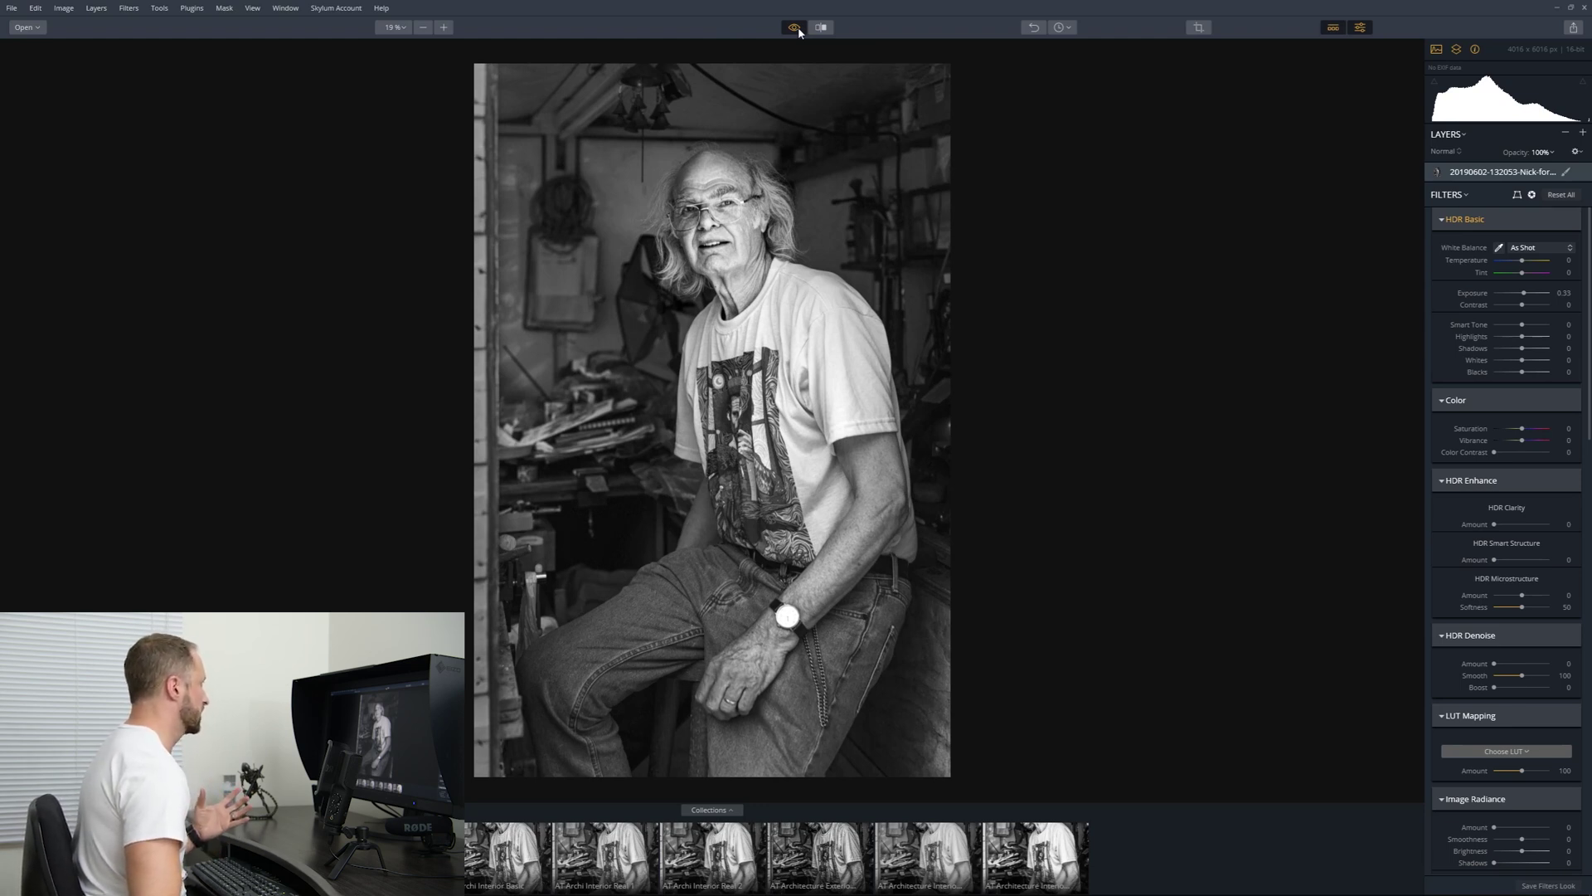
{"action": "left_click", "coordinate": [795, 27]}
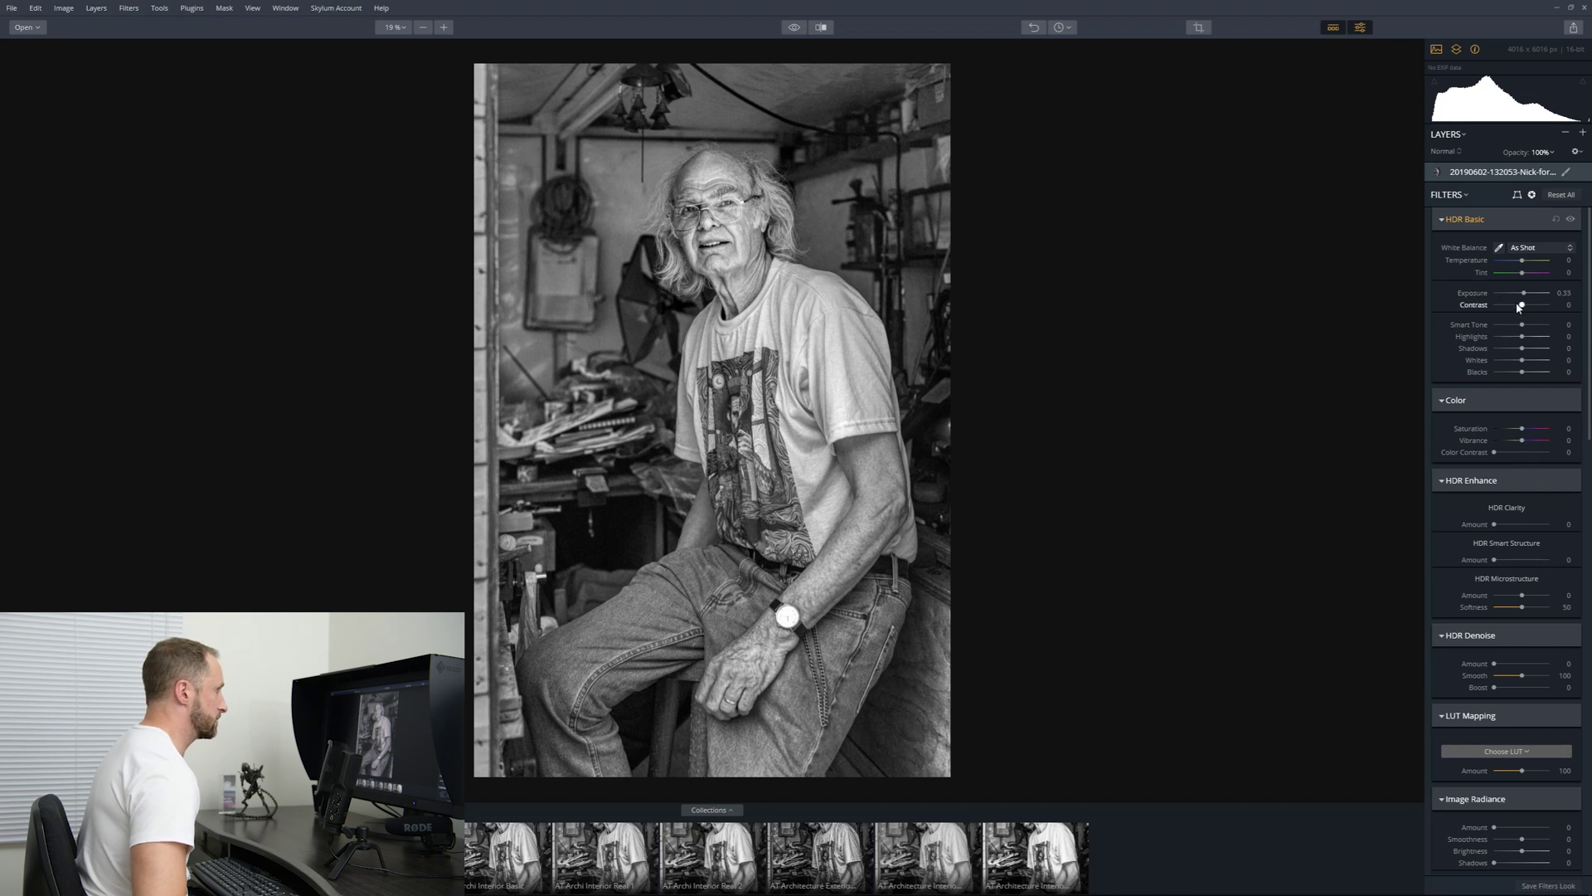
Step: In HDR Basic, set Contrast to 16, Smart Tone to -31, Highlights to -33 and Shadows to -51
{"action": "left_click_drag", "start_coordinate": [1522, 306], "coordinate": [1501, 340]}
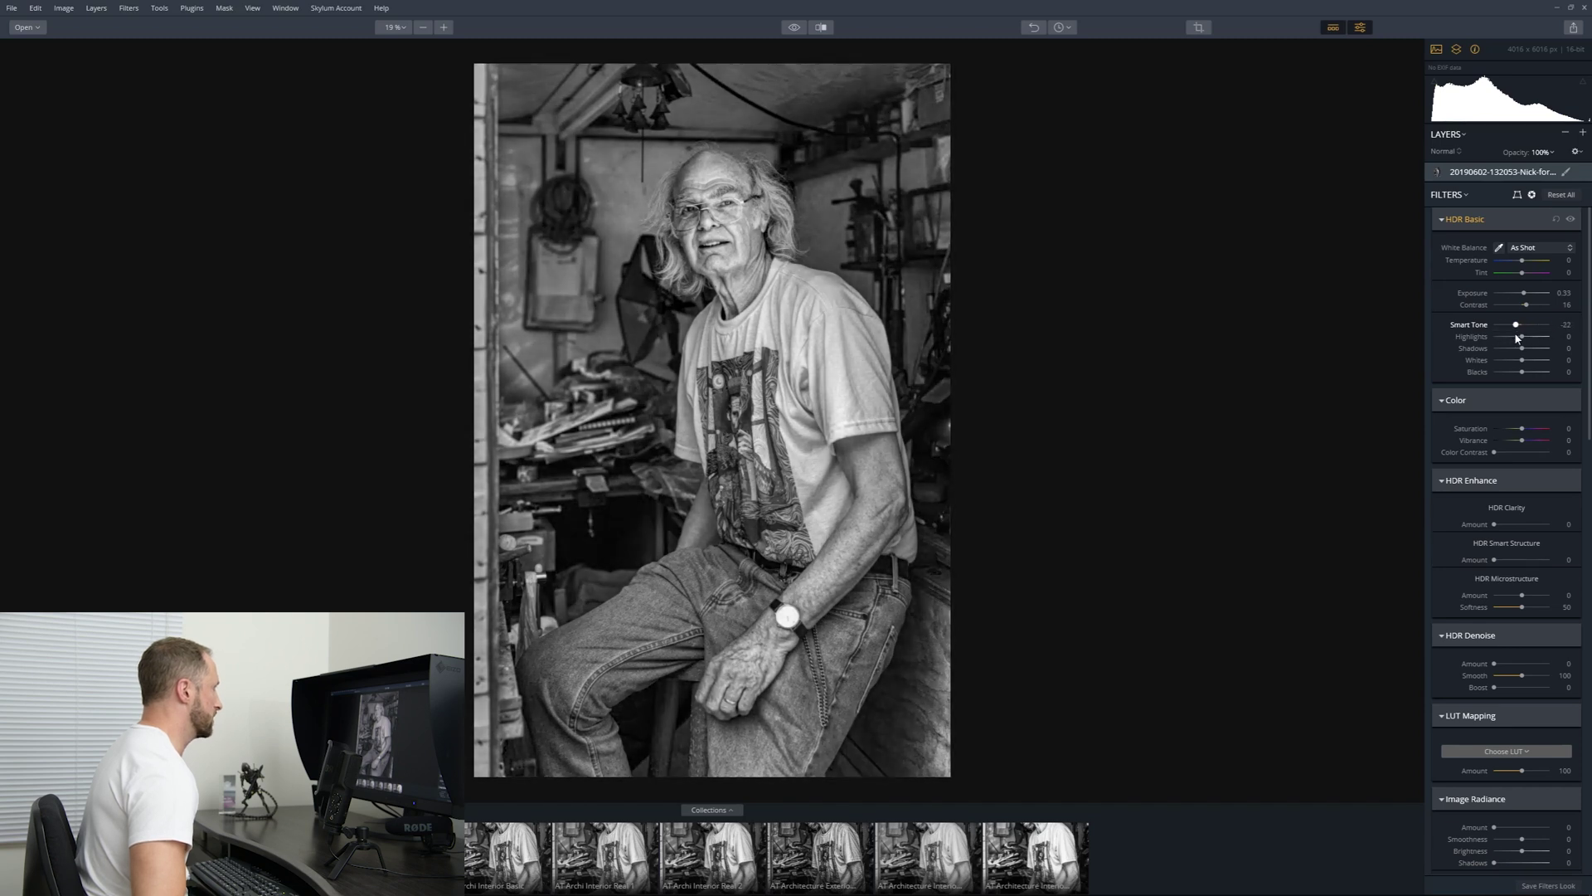
{"action": "left_click_drag", "start_coordinate": [1501, 340], "coordinate": [1514, 339]}
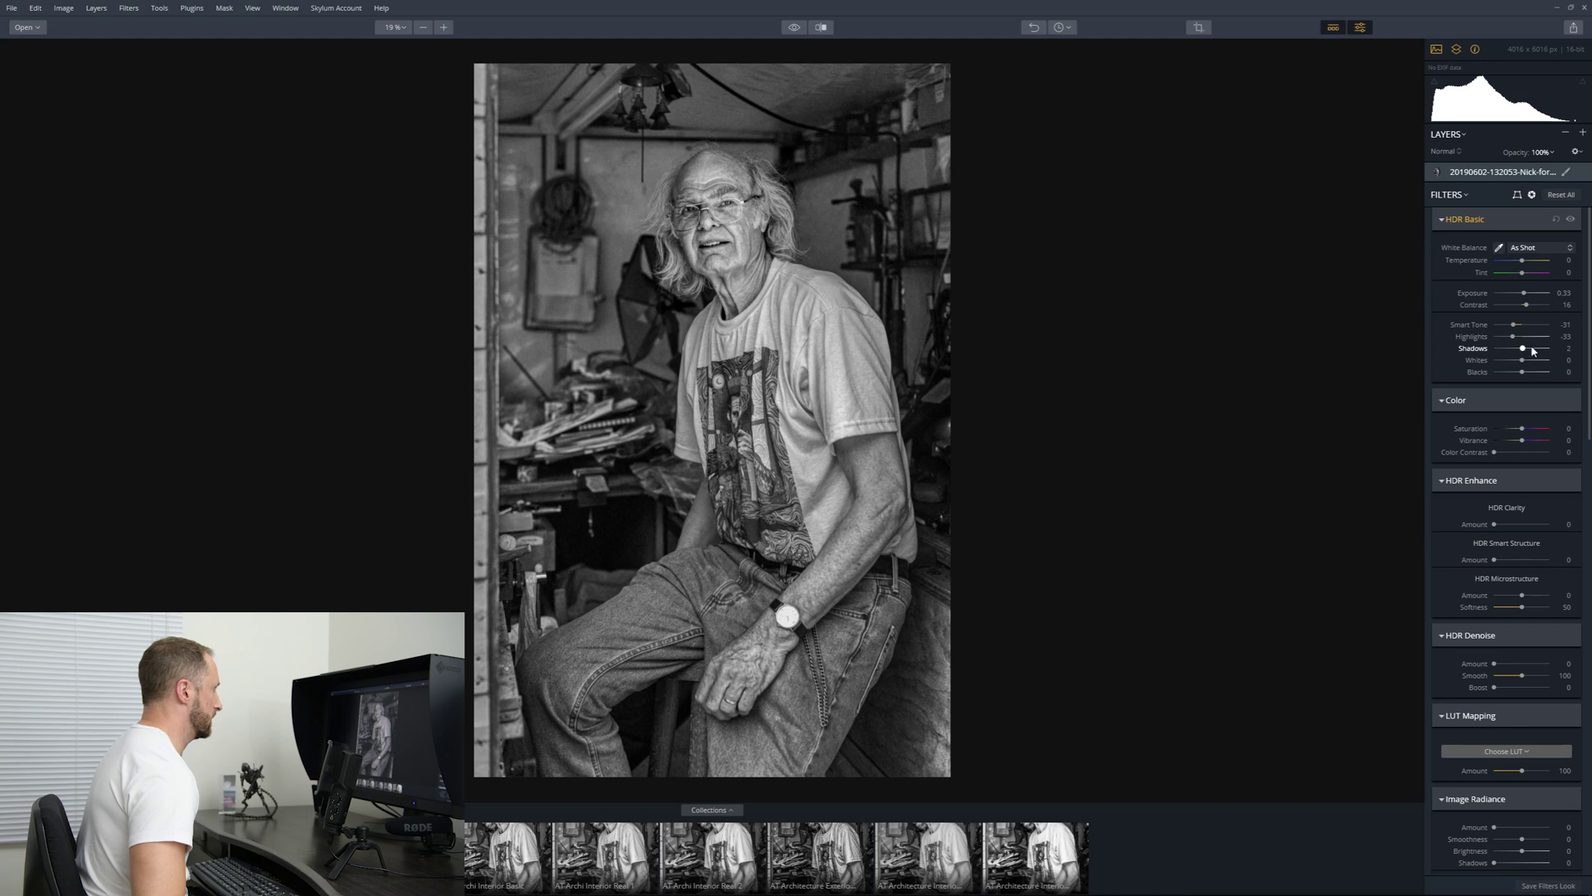
{"action": "mouse_move", "coordinate": [1523, 350]}
{"action": "left_mouse_down"}
{"action": "mouse_move", "coordinate": [1543, 349]}
{"action": "mouse_move", "coordinate": [1505, 359]}
{"action": "left_mouse_up"}
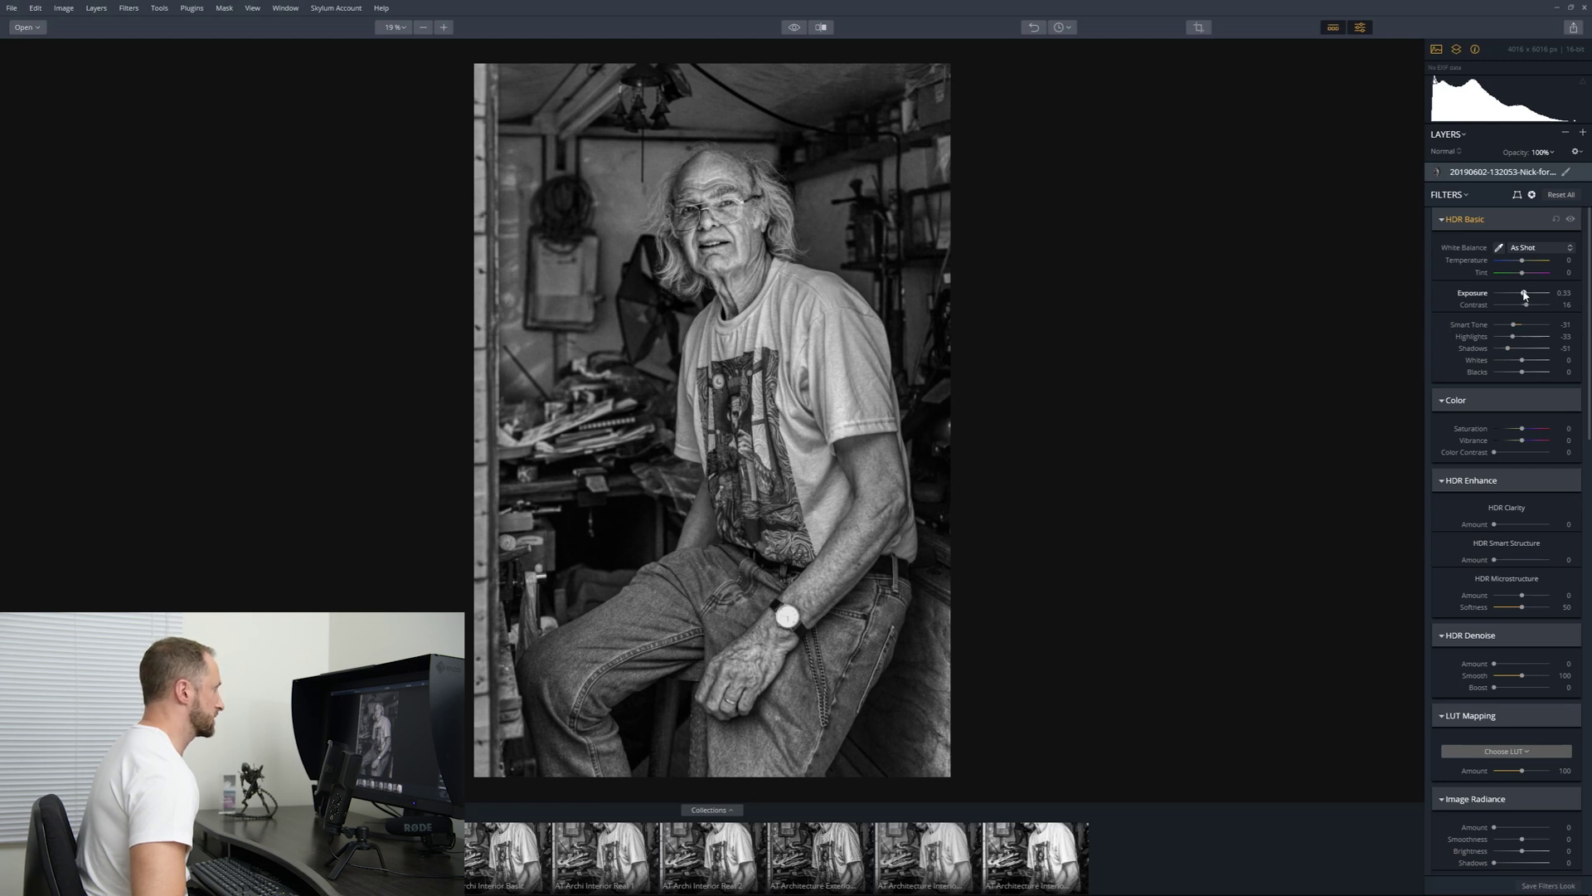
Step: Set Exposure to 0.89 and Whites to 7, and try a Blacks adjustment before resetting it to 0
{"action": "left_click_drag", "start_coordinate": [1524, 295], "coordinate": [1528, 295]}
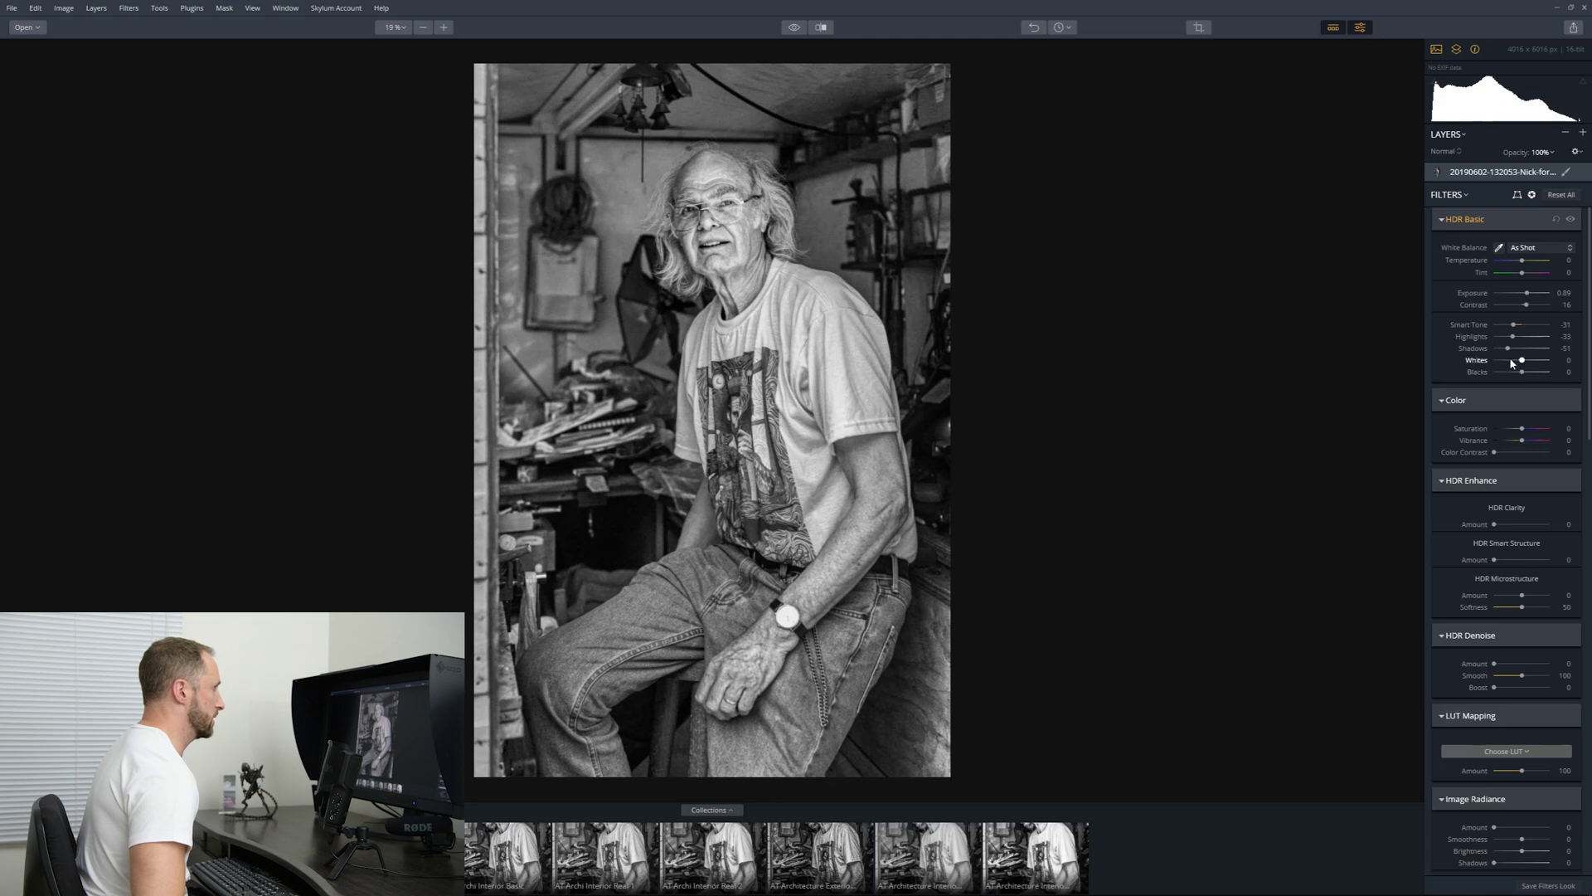
{"action": "mouse_move", "coordinate": [1524, 364]}
{"action": "left_mouse_down"}
{"action": "mouse_move", "coordinate": [1509, 376]}
{"action": "mouse_move", "coordinate": [1529, 375]}
{"action": "left_mouse_up"}
{"action": "double_click", "coordinate": [1529, 373]}
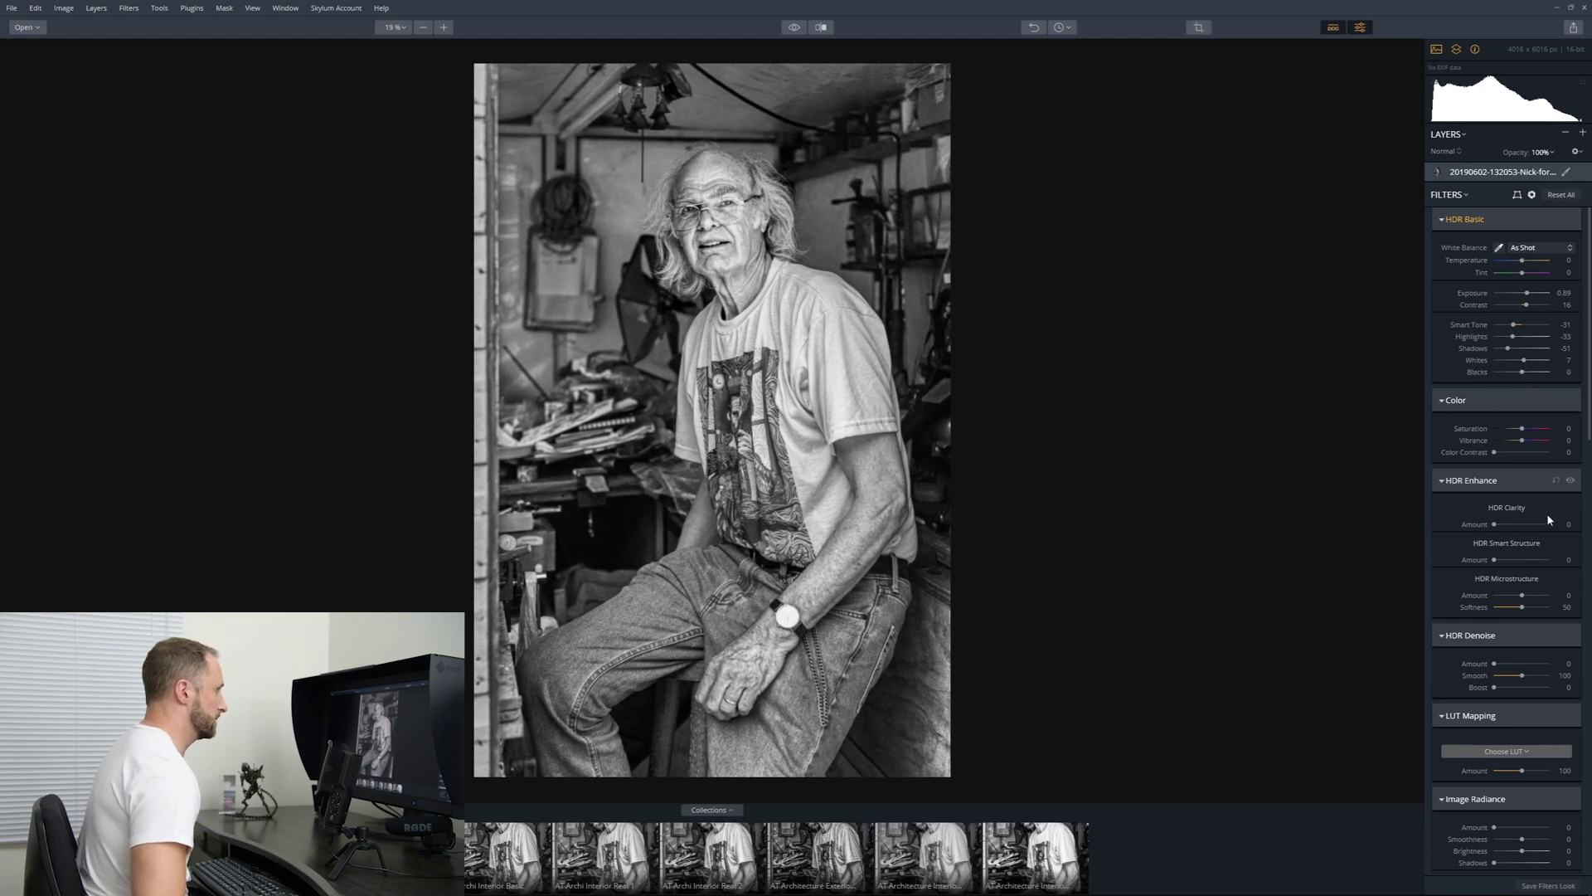
Step: Try HDR Clarity and HDR Smart Structure at an Amount of 100 each to preview their effect on the portrait
{"action": "left_click_drag", "start_coordinate": [1495, 524], "coordinate": [1550, 524]}
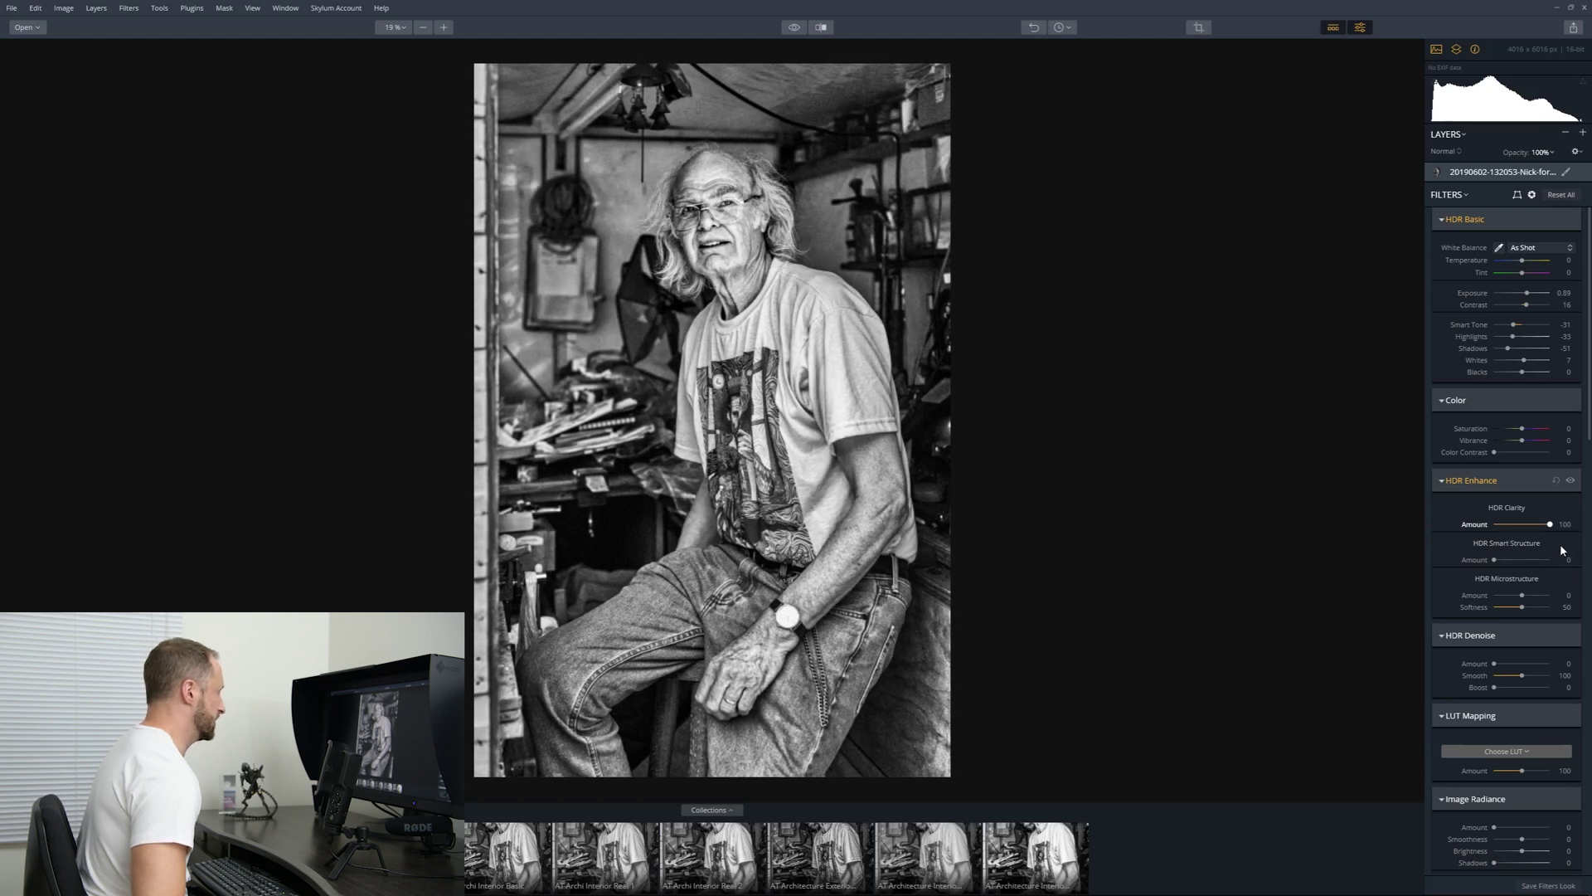
{"action": "mouse_move", "coordinate": [1549, 547]}
{"action": "left_mouse_down"}
{"action": "mouse_move", "coordinate": [1494, 540]}
{"action": "mouse_move", "coordinate": [1539, 561]}
{"action": "mouse_move", "coordinate": [1495, 563]}
{"action": "mouse_move", "coordinate": [1554, 562]}
{"action": "left_mouse_up"}
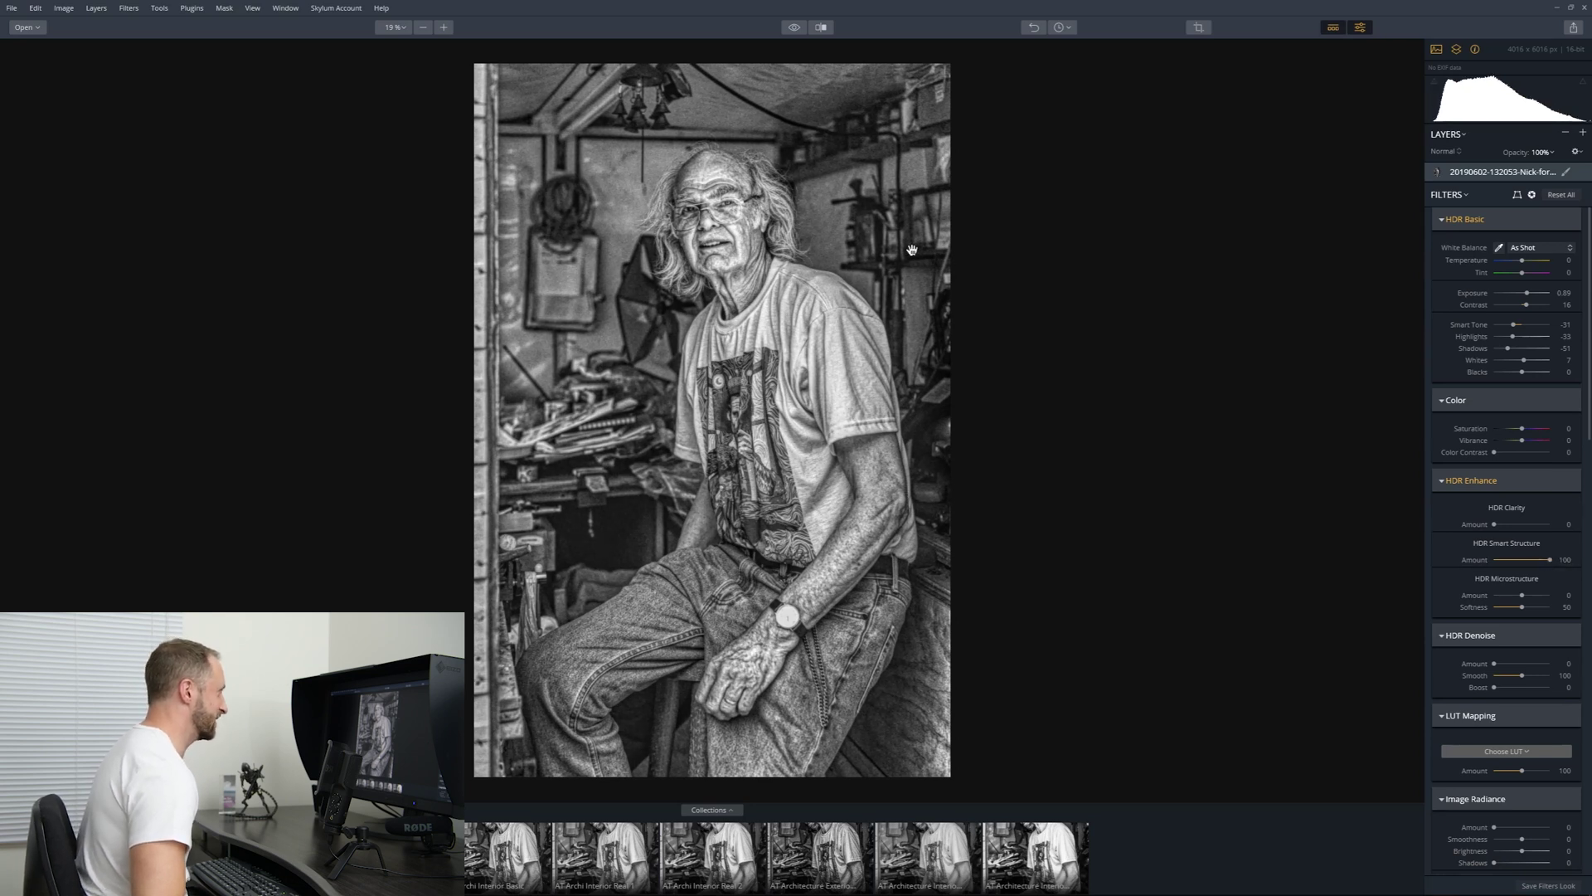
{"action": "left_click", "coordinate": [1495, 560]}
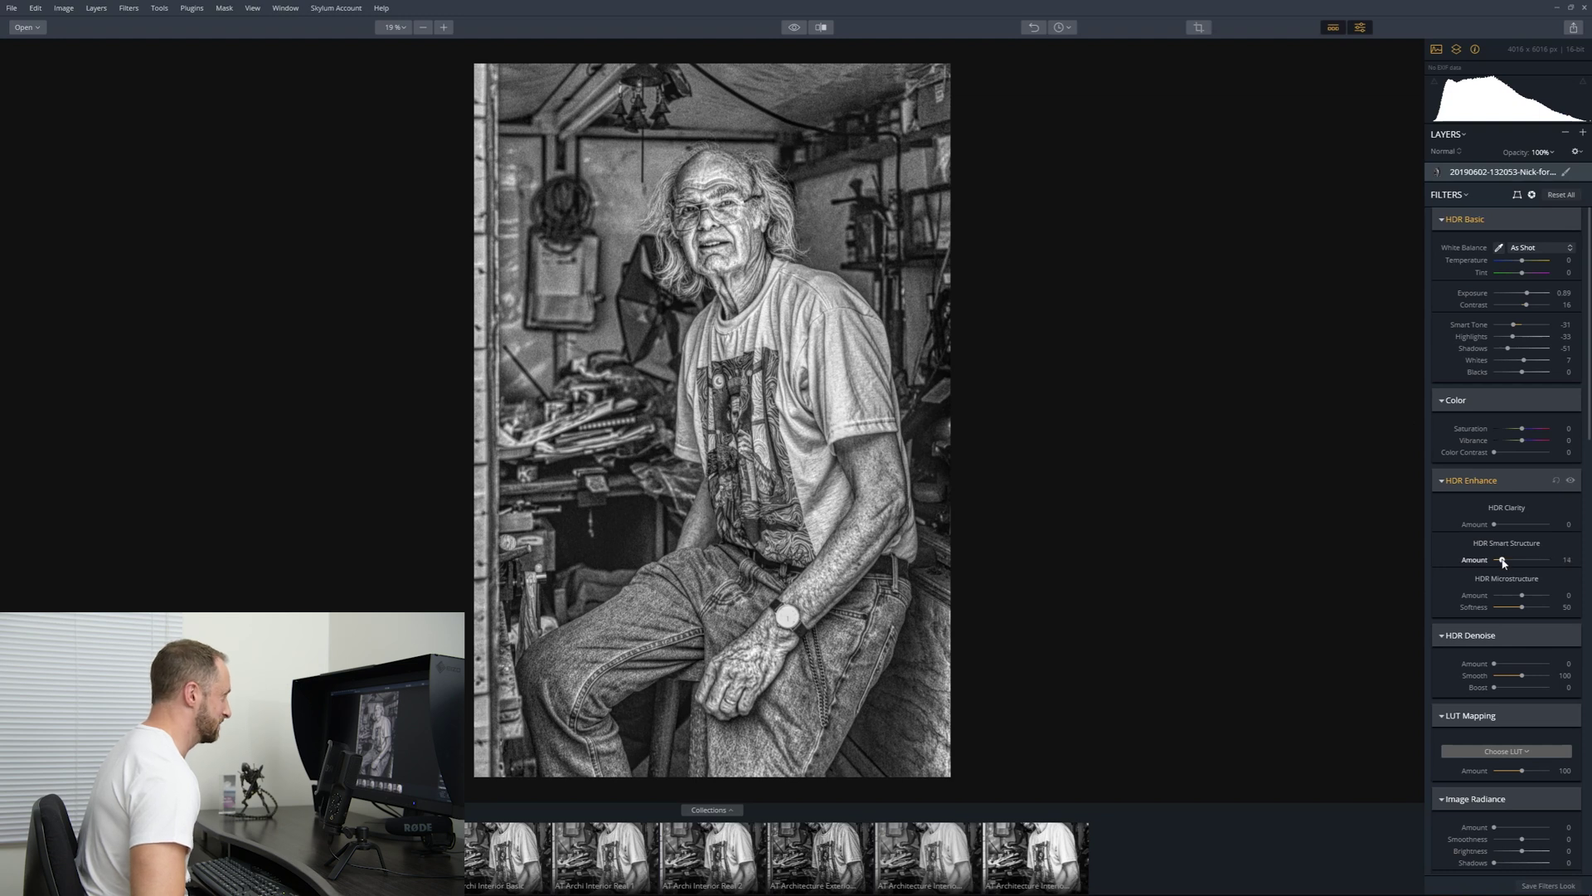
Step: Set the HDR Smart Structure Amount to 11 and HDR Microstructure to an Amount of 16 with Softness 70
{"action": "left_click_drag", "start_coordinate": [1495, 564], "coordinate": [1536, 603]}
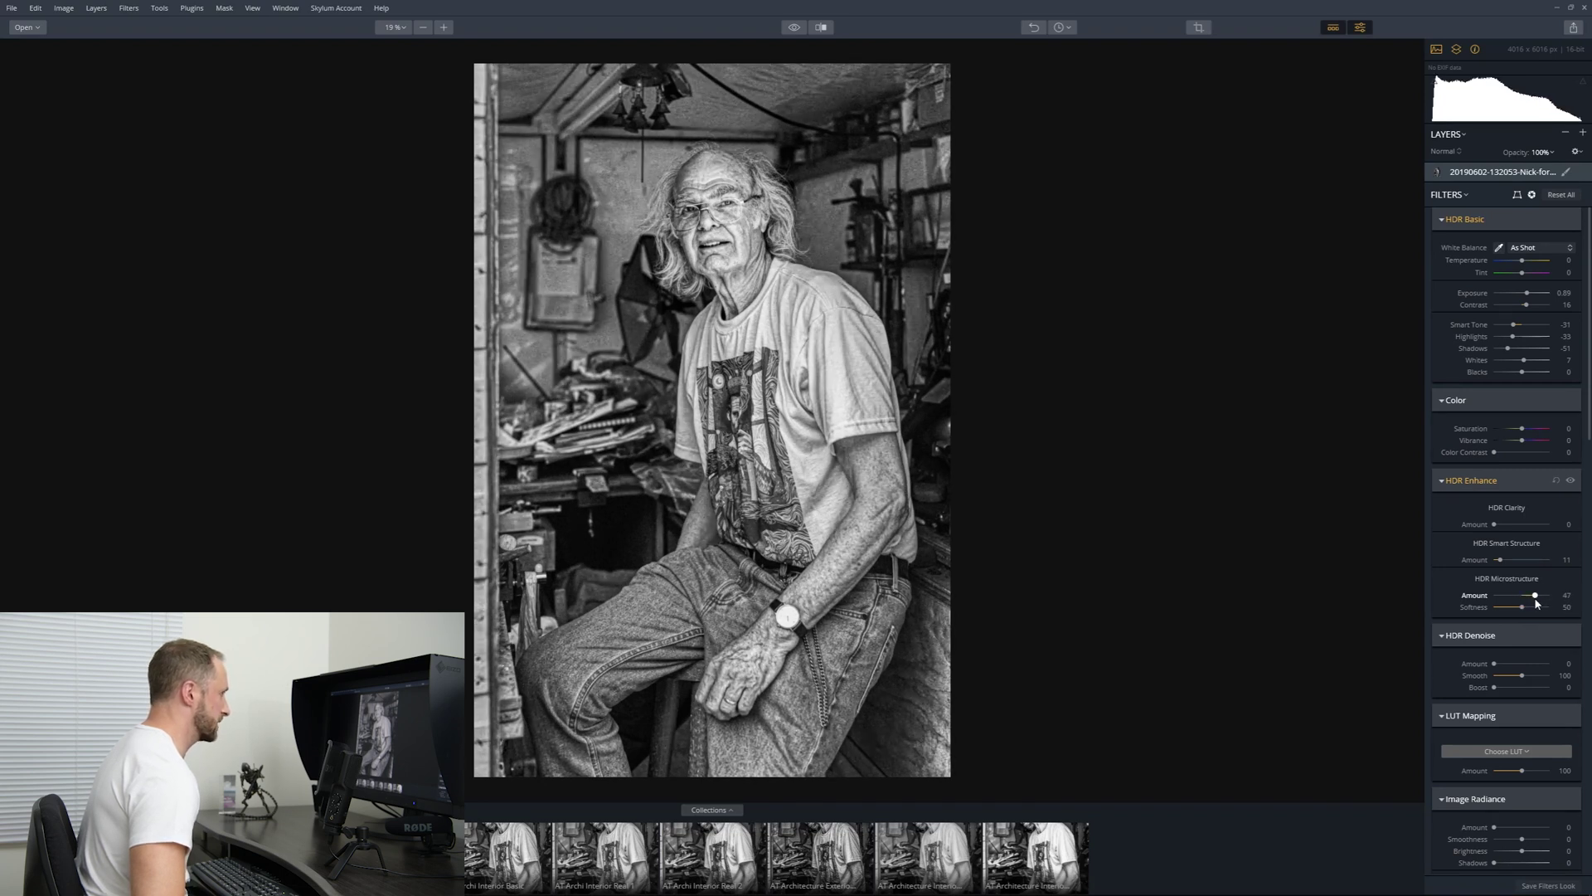
{"action": "double_click", "coordinate": [1537, 598]}
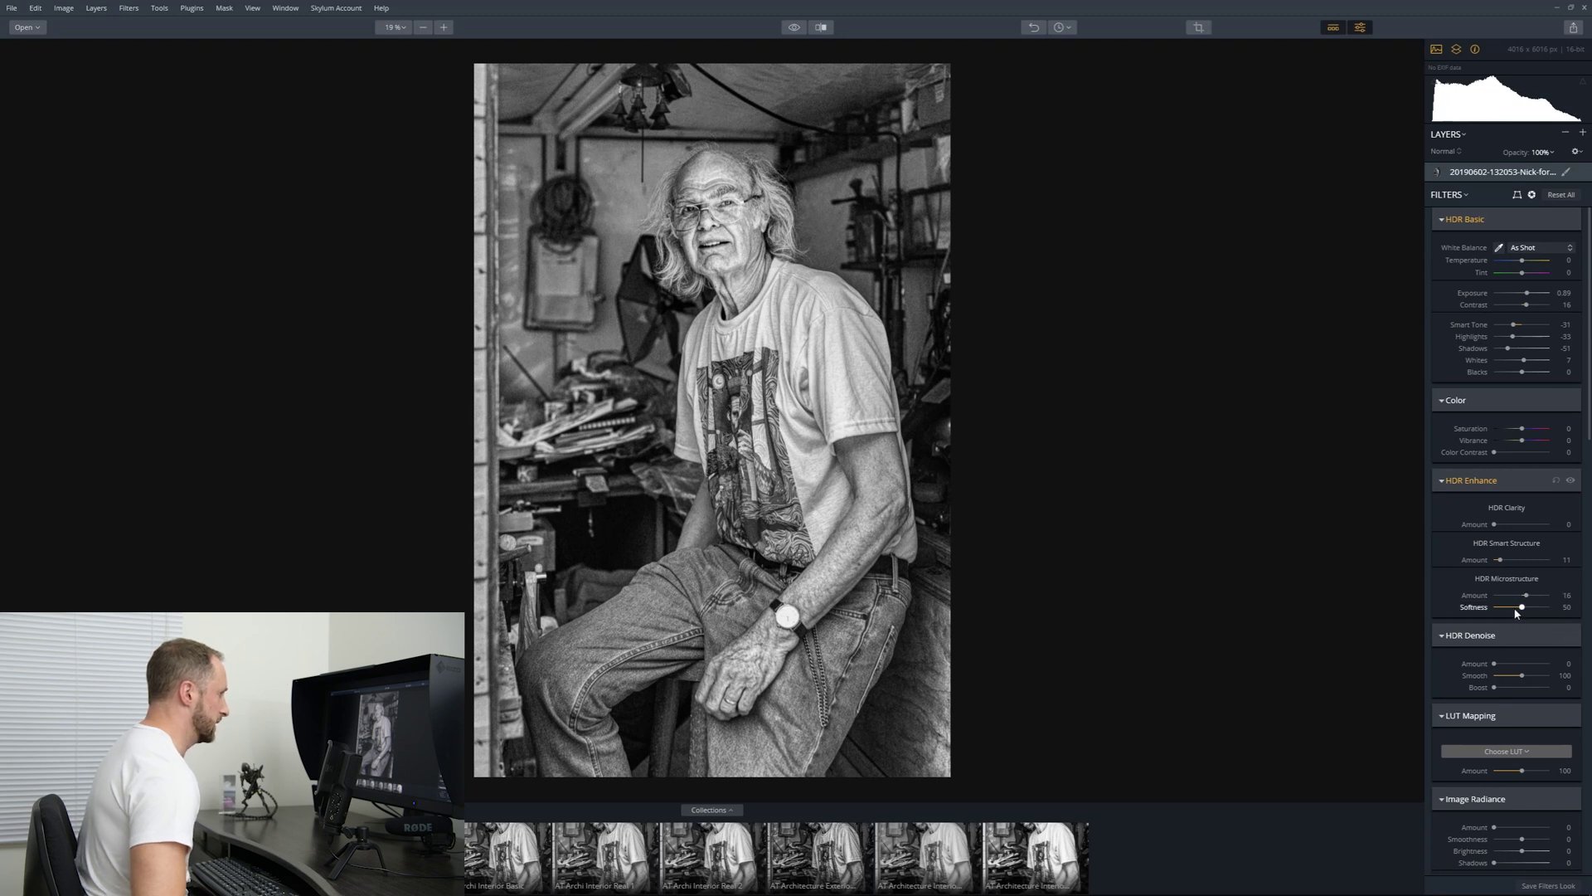
{"action": "mouse_move", "coordinate": [1523, 610]}
{"action": "left_mouse_down"}
{"action": "mouse_move", "coordinate": [1558, 617]}
{"action": "mouse_move", "coordinate": [1534, 621]}
{"action": "left_mouse_up"}
Step: Try different strengths of Image Radiance, including strong ones, and settle on an Amount of 26
{"action": "scroll", "coordinate": [1520, 668], "scroll_direction": "down", "scroll_amount": 3}
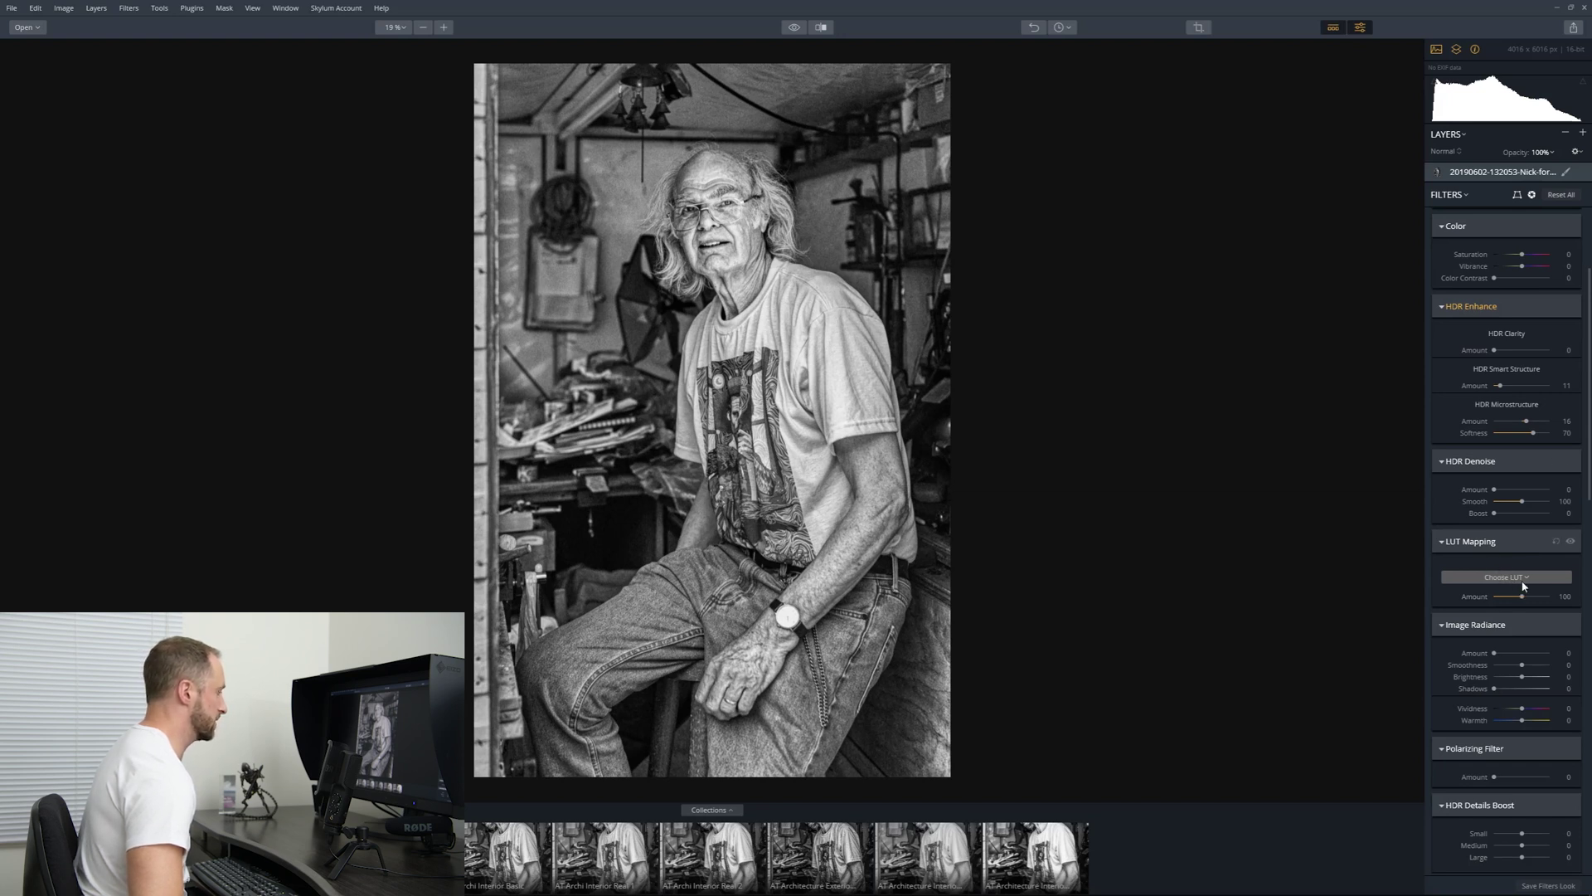
{"action": "scroll", "coordinate": [1517, 630], "scroll_direction": "down", "scroll_amount": 3}
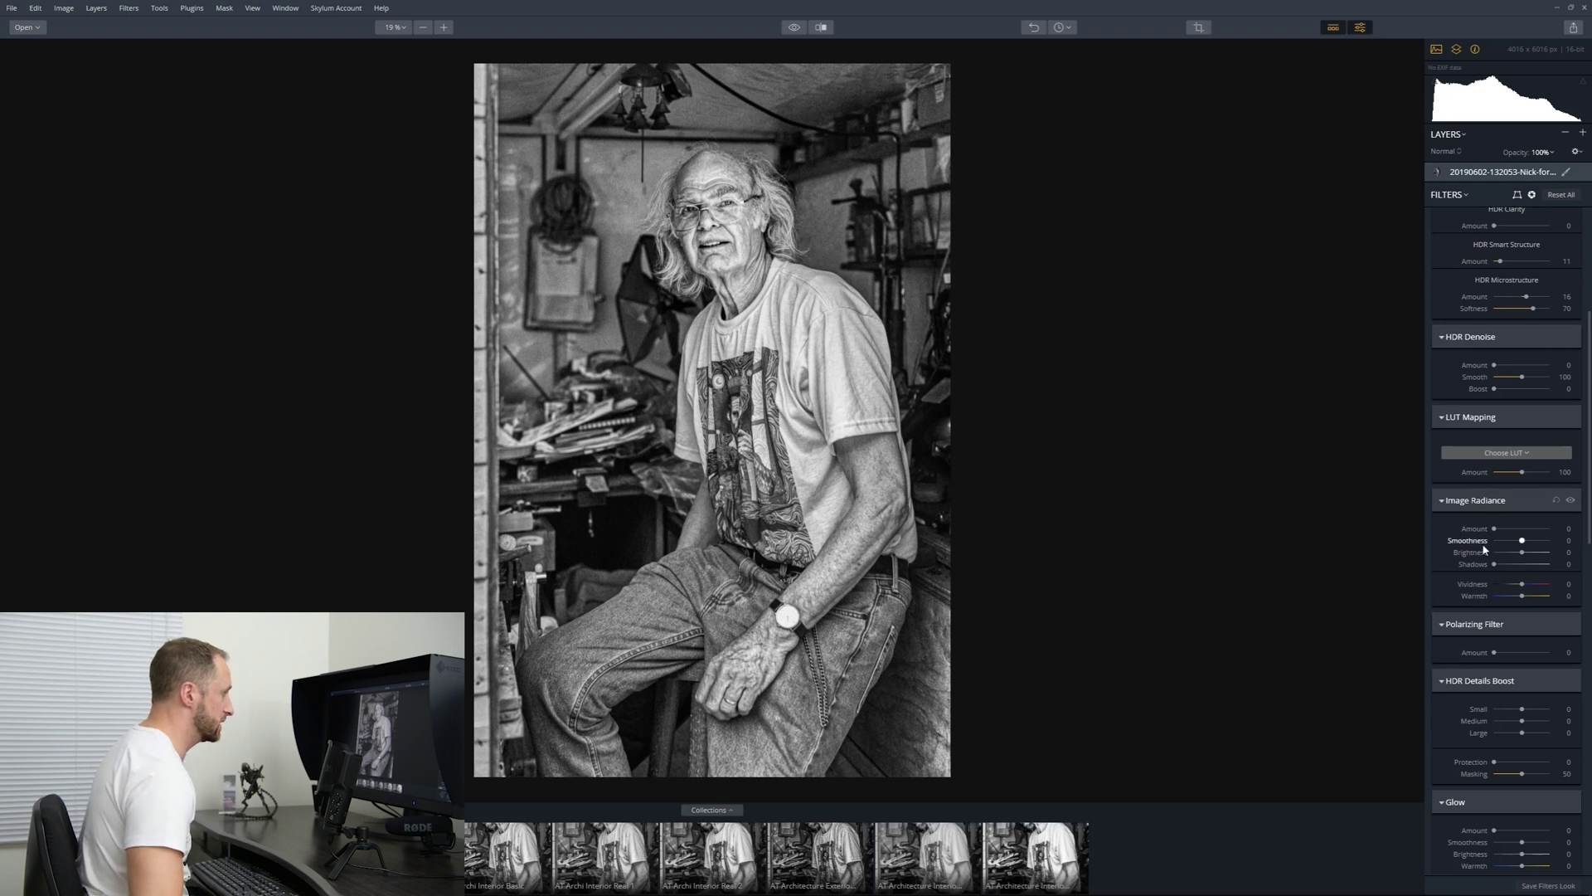
{"action": "mouse_move", "coordinate": [1497, 532]}
{"action": "left_mouse_down"}
{"action": "mouse_move", "coordinate": [1548, 563]}
{"action": "mouse_move", "coordinate": [1512, 556]}
{"action": "left_mouse_up"}
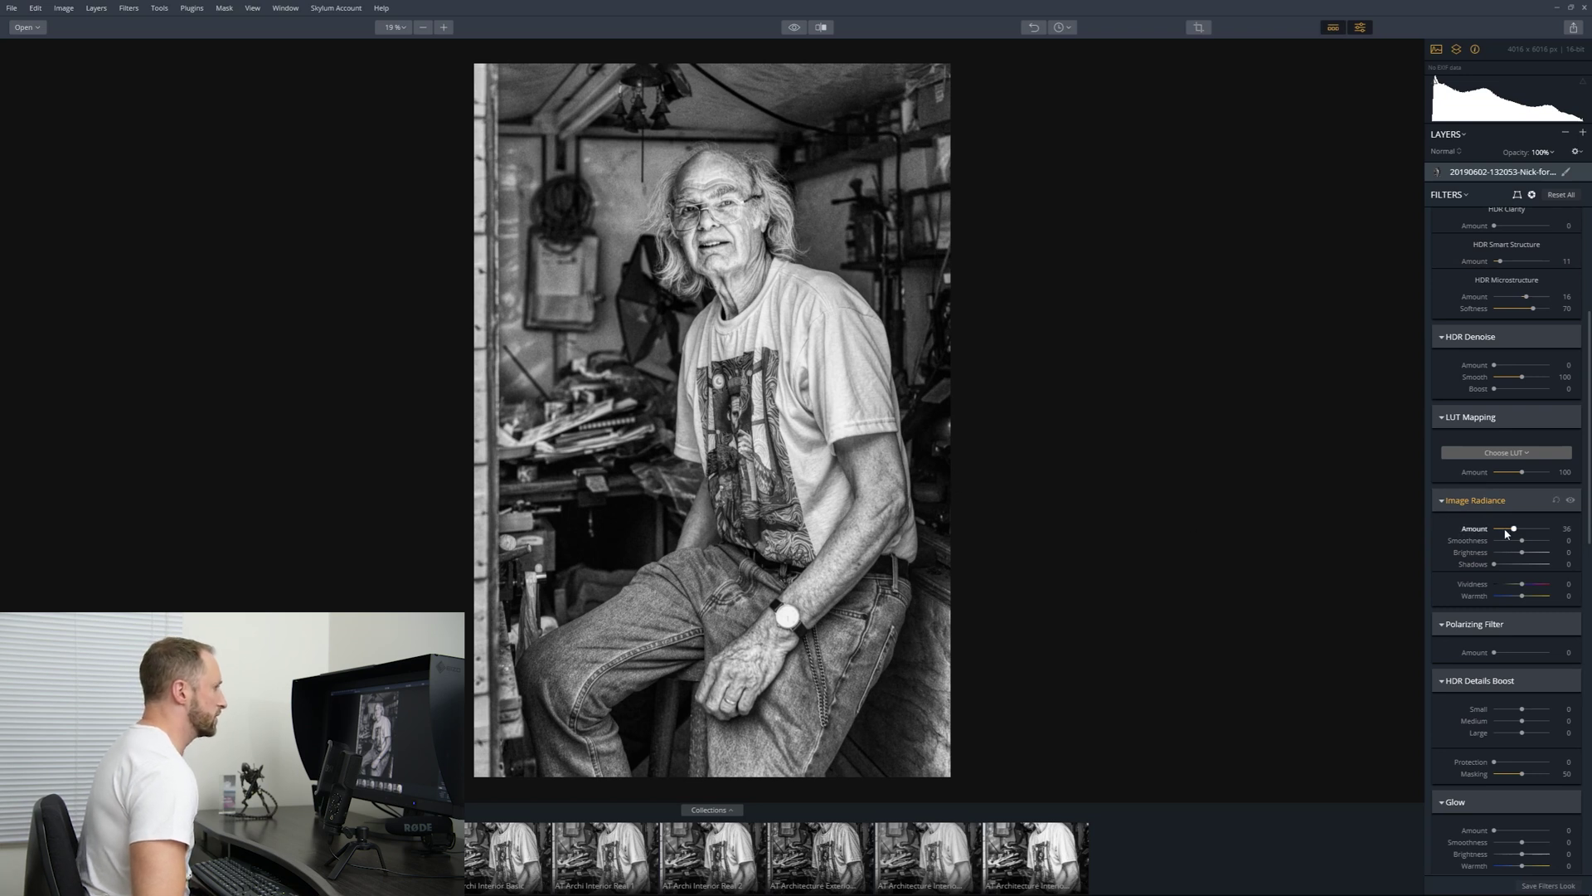
{"action": "left_click_drag", "start_coordinate": [1508, 531], "coordinate": [1505, 532]}
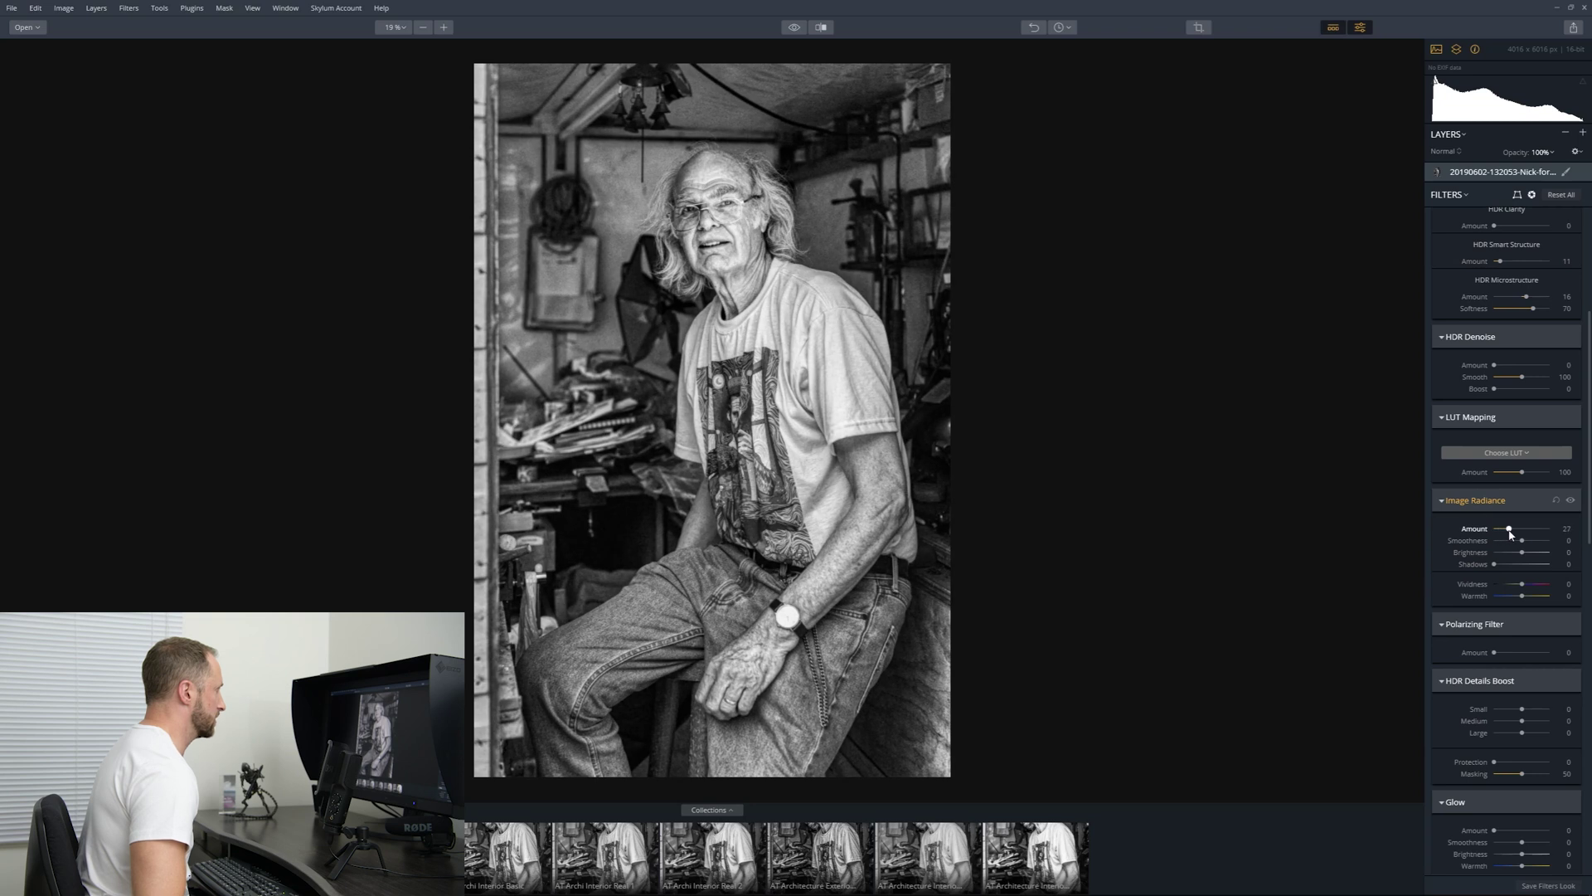
{"action": "left_click_drag", "start_coordinate": [1510, 529], "coordinate": [1545, 529]}
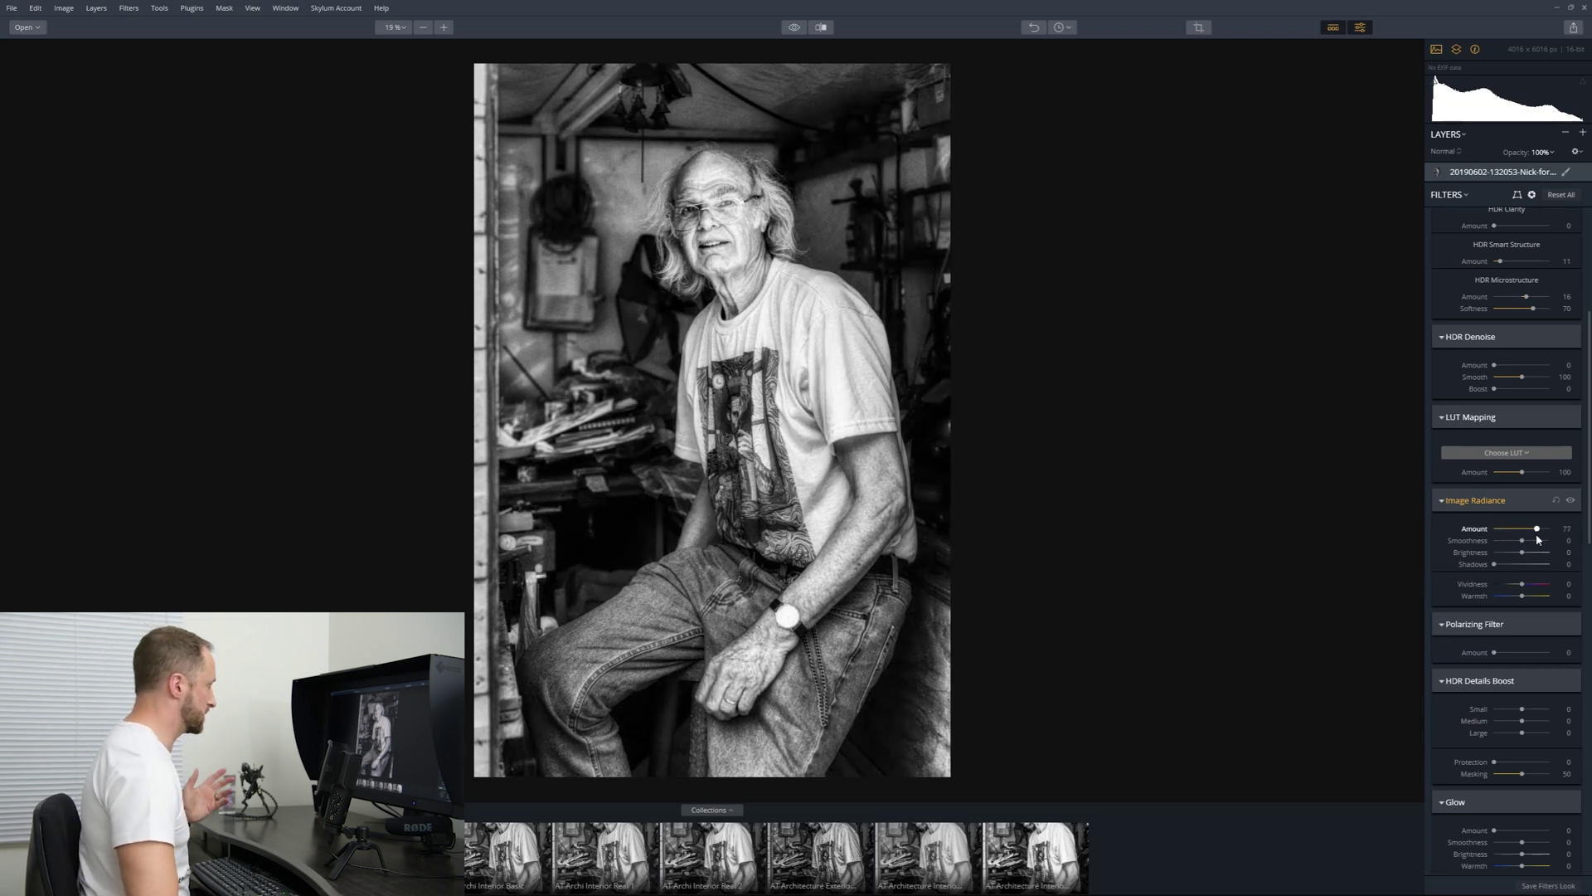
{"action": "left_click_drag", "start_coordinate": [1528, 528], "coordinate": [1507, 535]}
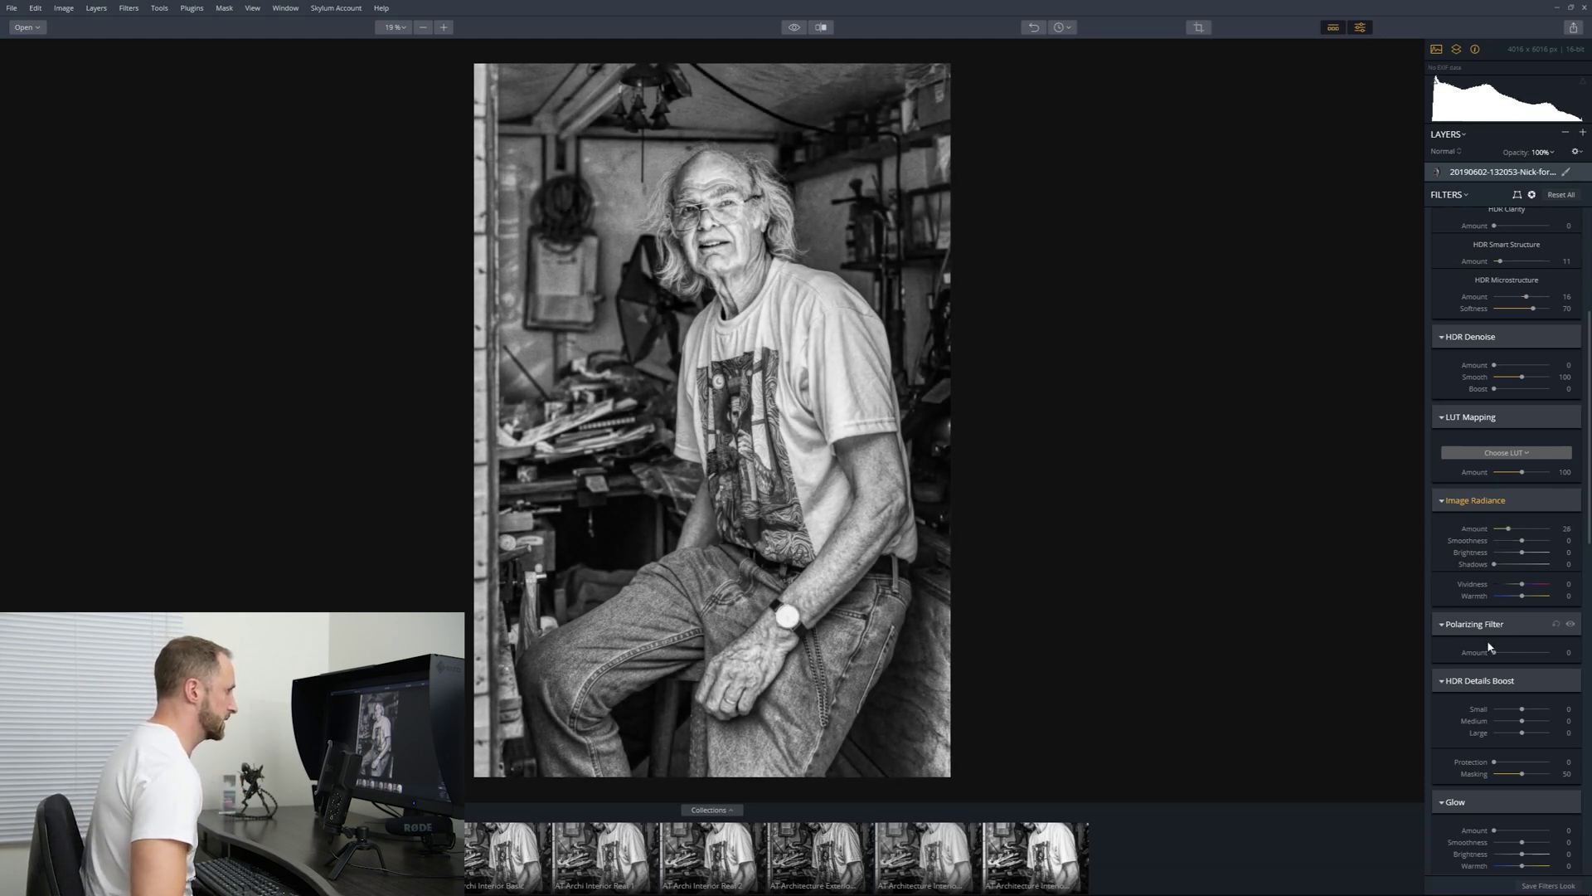
Step: Test the extremes of HDR Details Boost and set Small to 4, Medium to 7 and Large to 7
{"action": "scroll", "coordinate": [1485, 635], "scroll_direction": "down", "scroll_amount": 4}
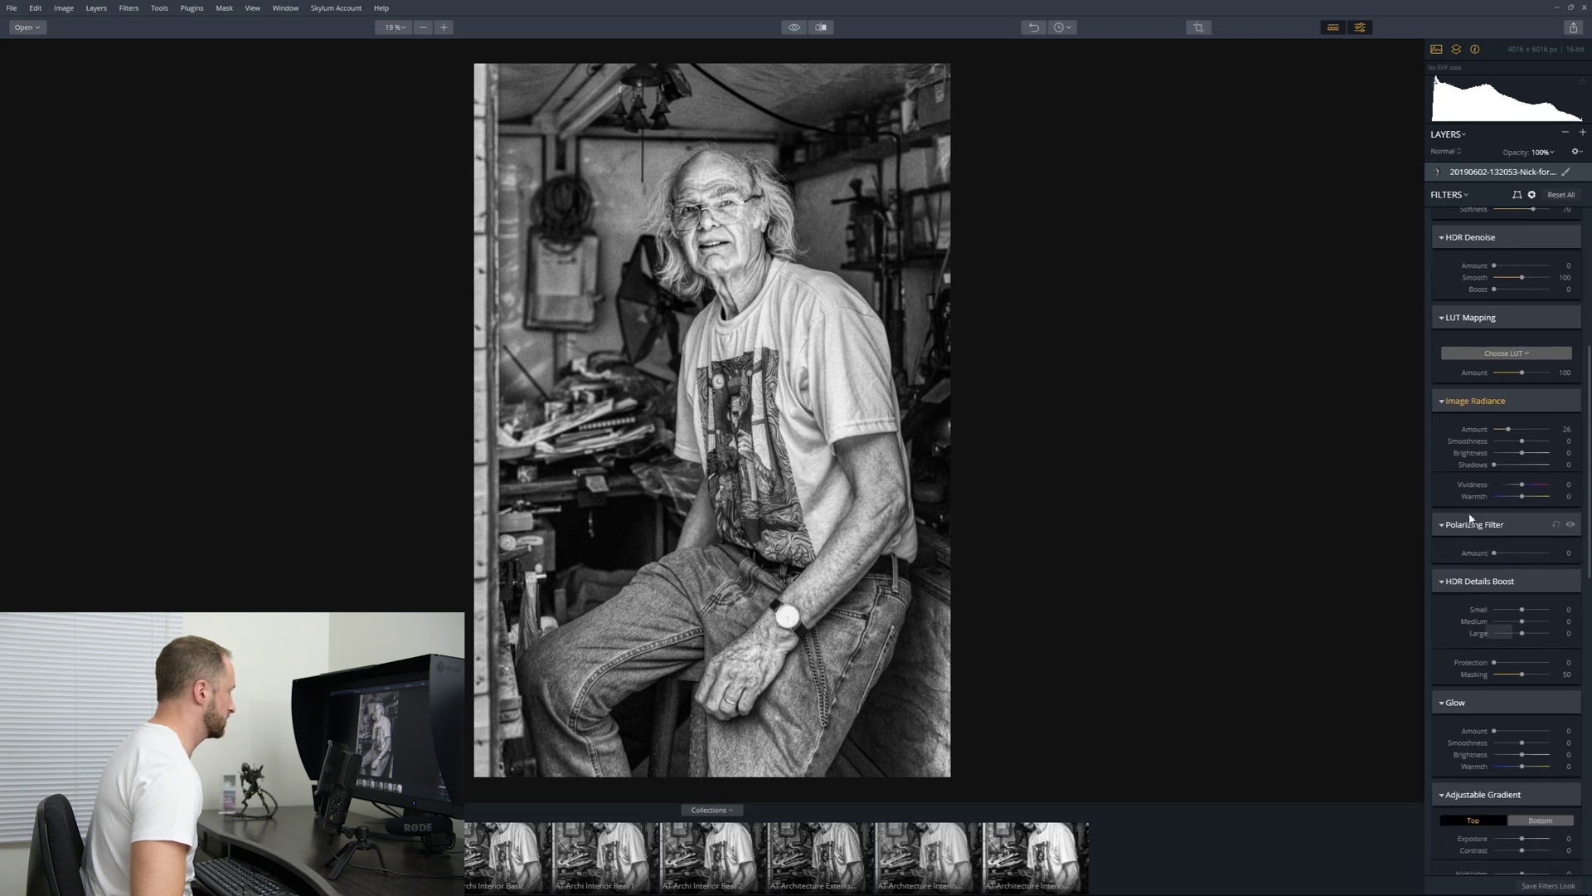
{"action": "scroll", "coordinate": [1485, 613], "scroll_direction": "down", "scroll_amount": 2}
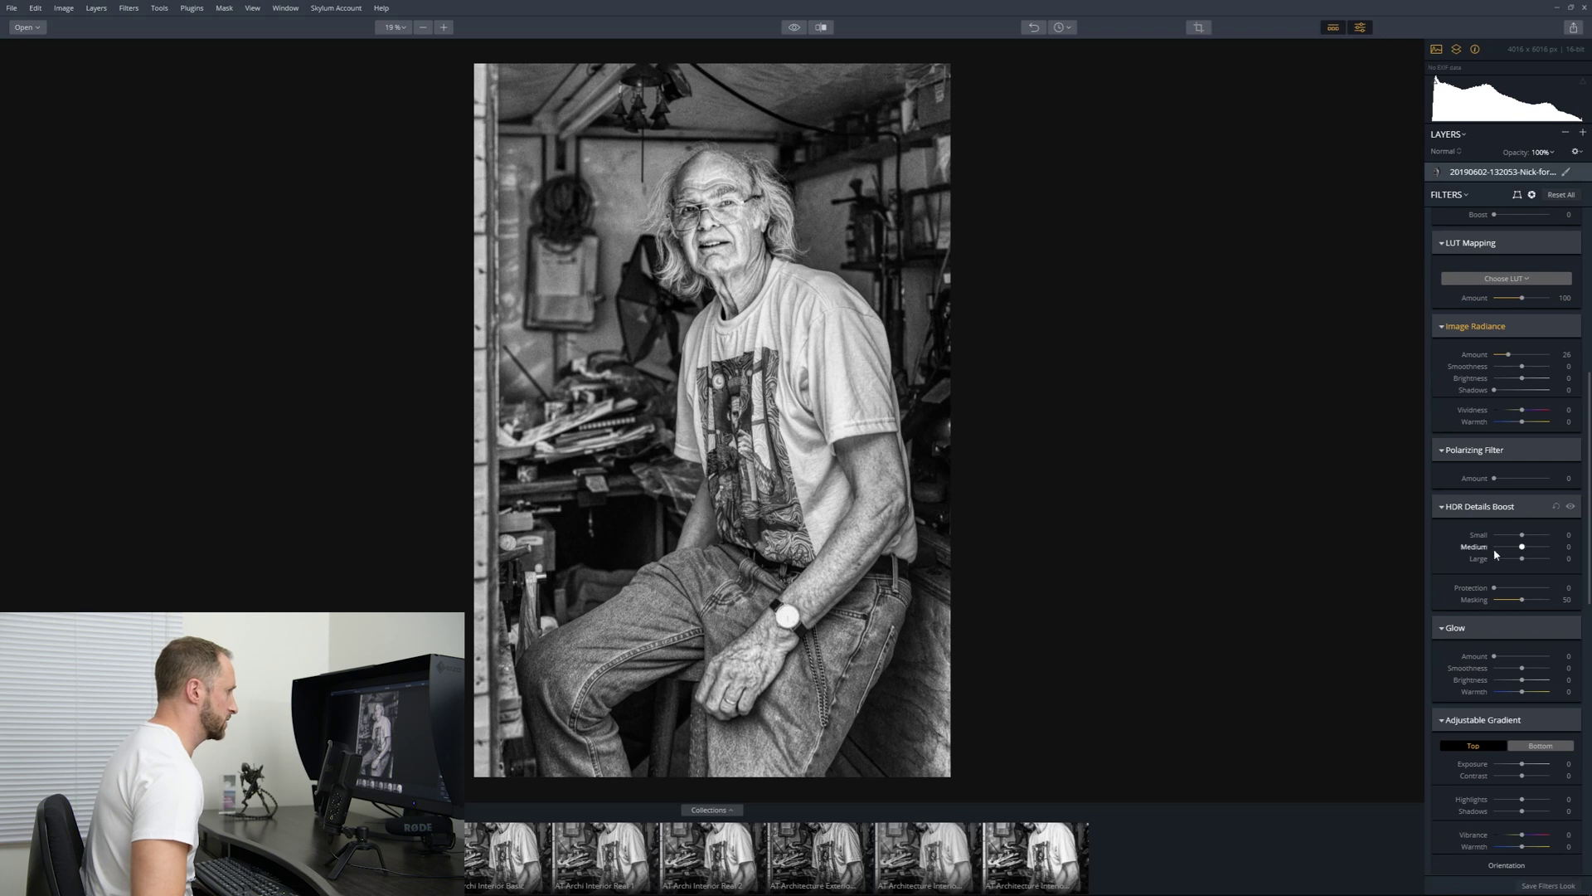
{"action": "left_click_drag", "start_coordinate": [1523, 537], "coordinate": [1553, 535]}
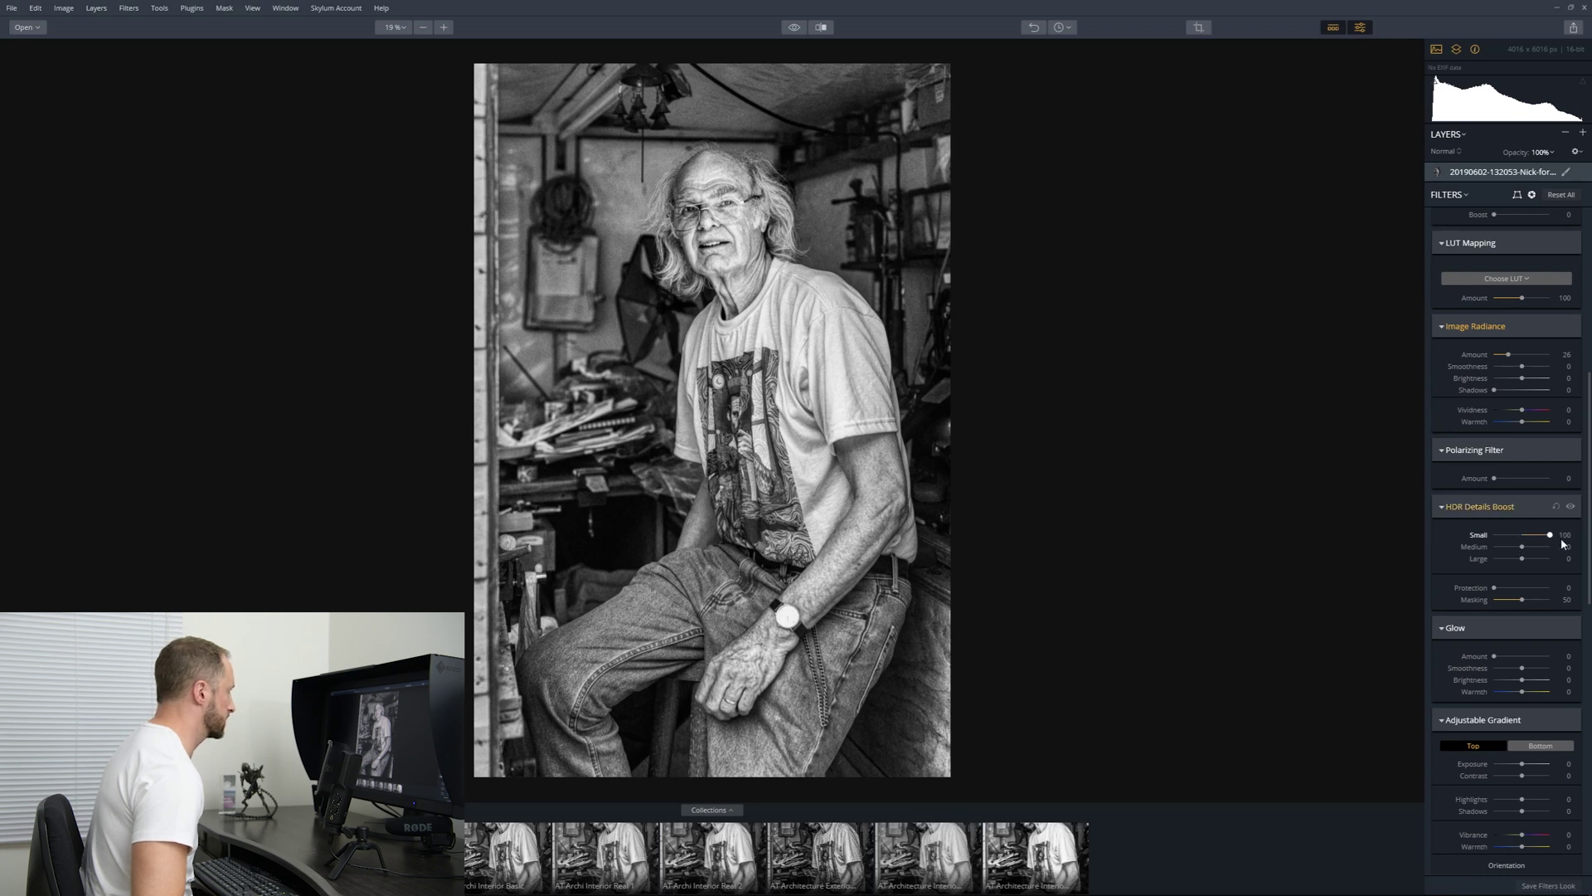
{"action": "mouse_move", "coordinate": [1524, 545]}
{"action": "left_mouse_down"}
{"action": "mouse_move", "coordinate": [1484, 543]}
{"action": "mouse_move", "coordinate": [1563, 569]}
{"action": "mouse_move", "coordinate": [1526, 571]}
{"action": "left_mouse_up"}
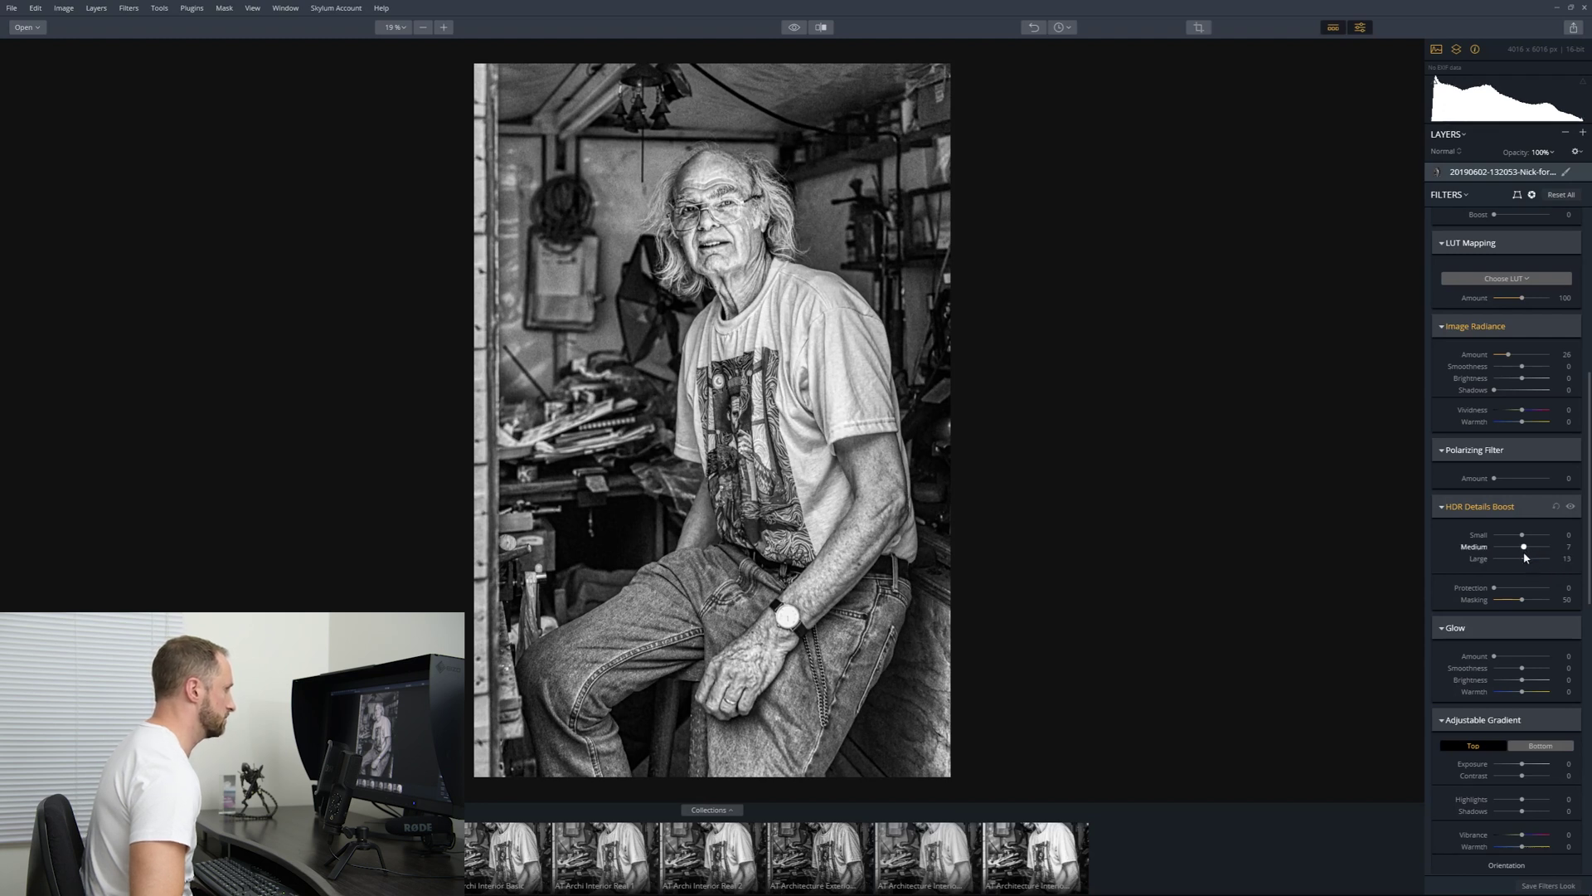
{"action": "left_click_drag", "start_coordinate": [1523, 564], "coordinate": [1528, 565]}
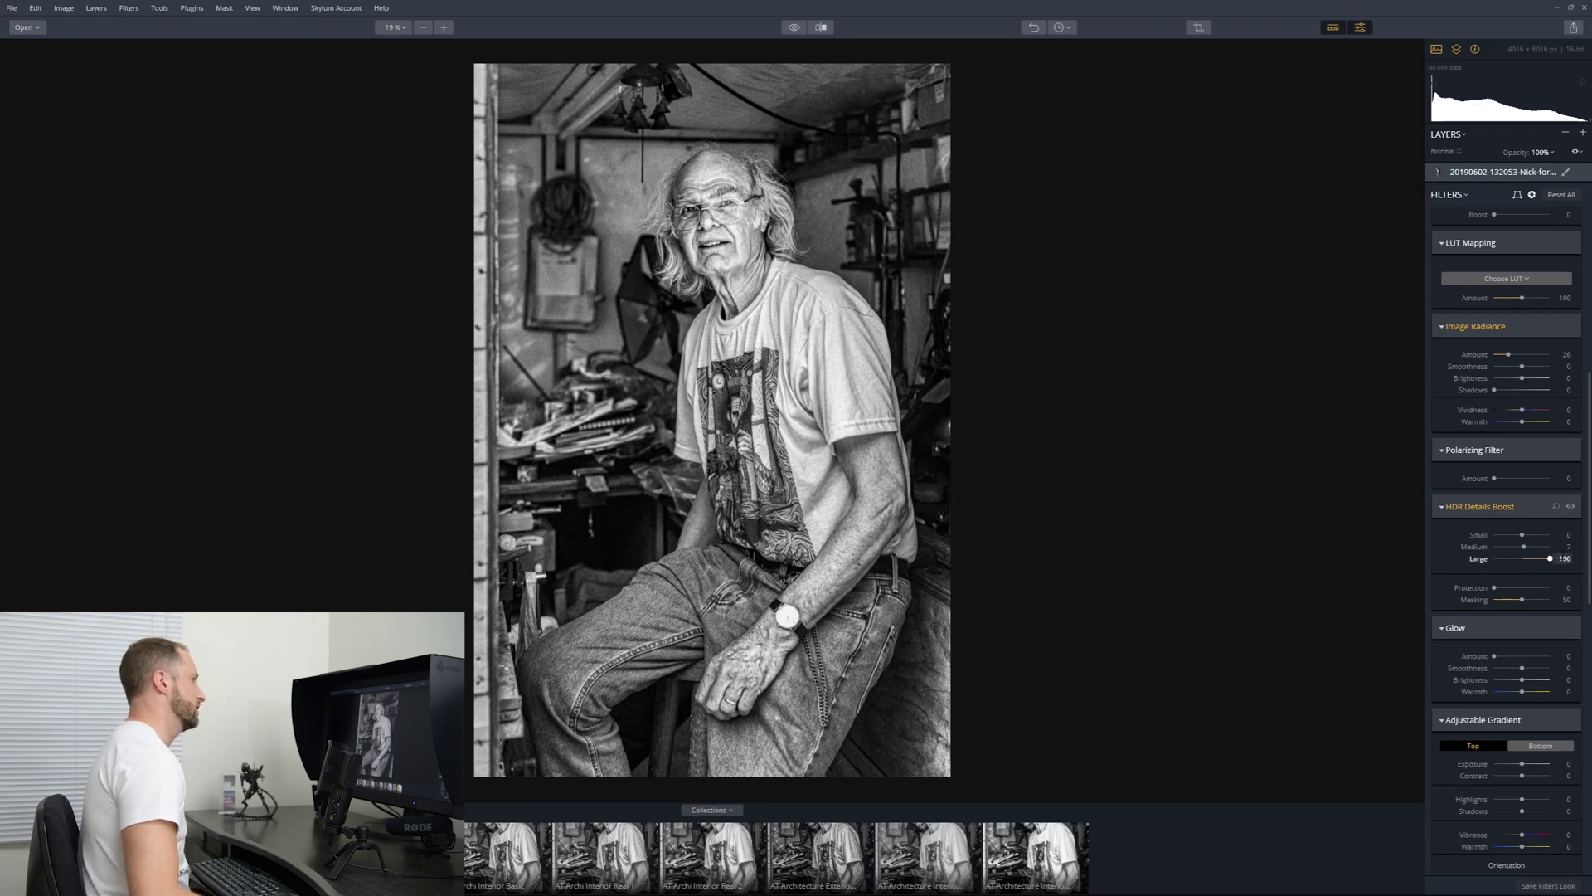
{"action": "left_click_drag", "start_coordinate": [1553, 562], "coordinate": [1524, 543]}
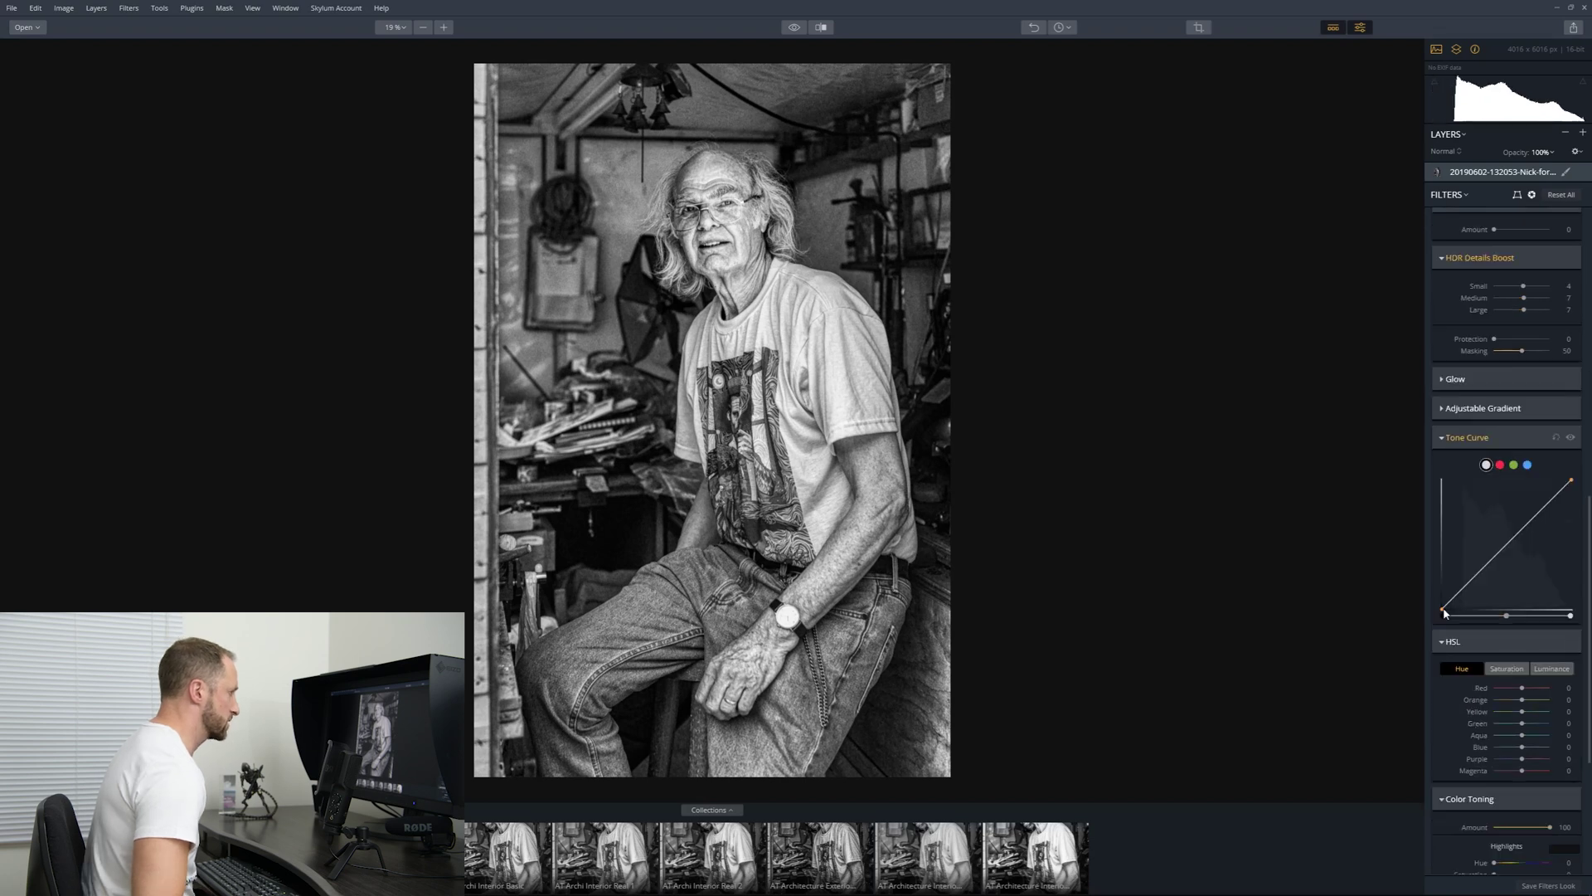
Step: Flatten the Tone Curve by lifting its black point slightly and lowering its white point a little
{"action": "left_click_drag", "start_coordinate": [1446, 611], "coordinate": [1440, 601]}
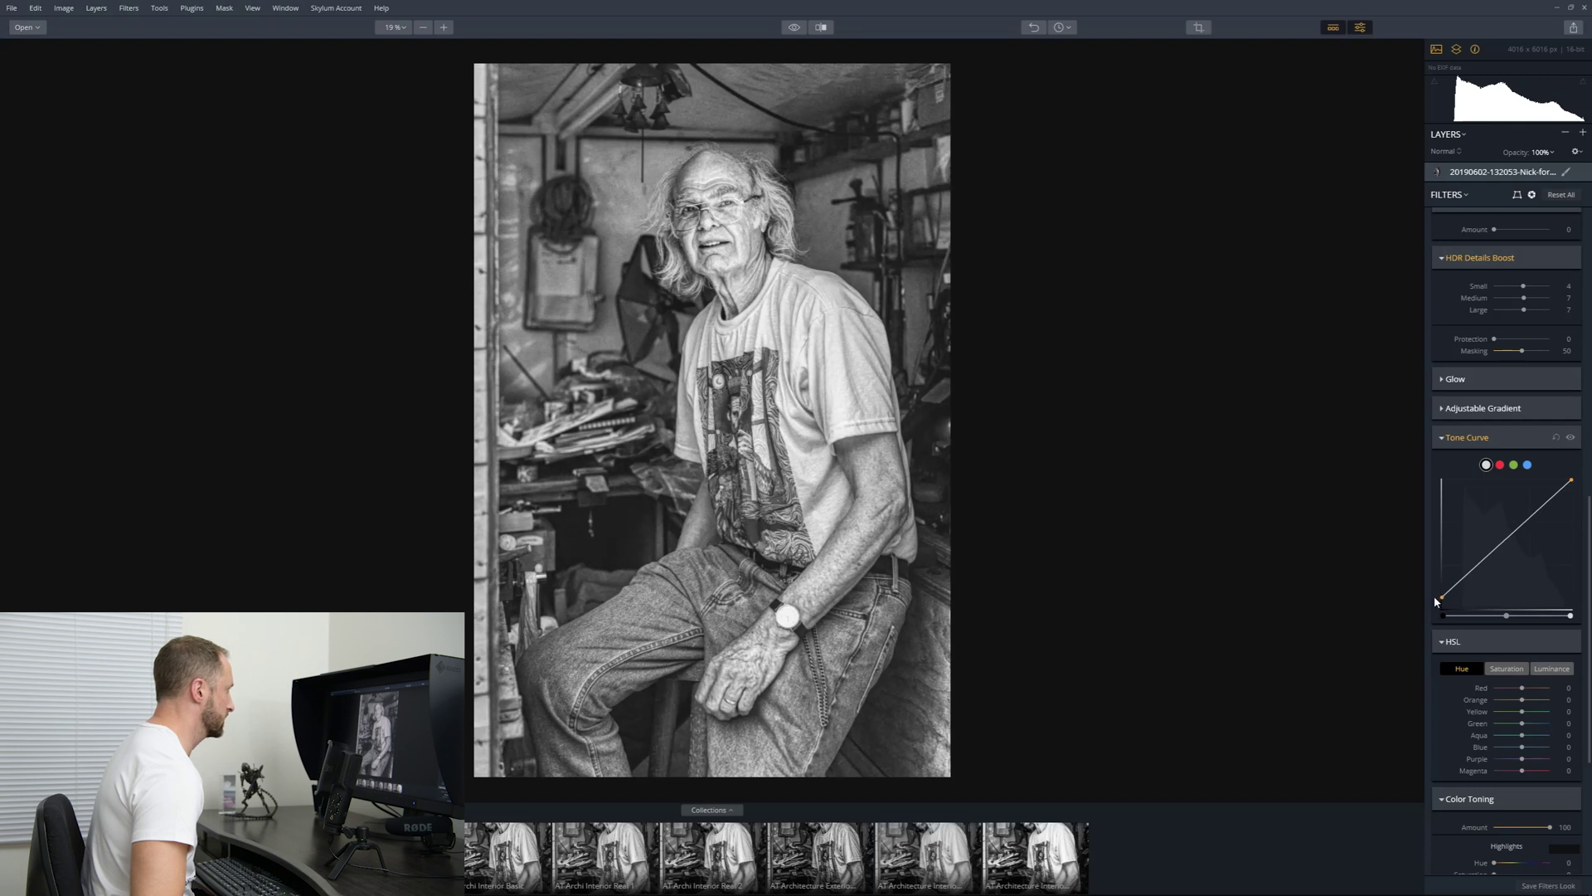
{"action": "left_click_drag", "start_coordinate": [1571, 484], "coordinate": [1575, 490]}
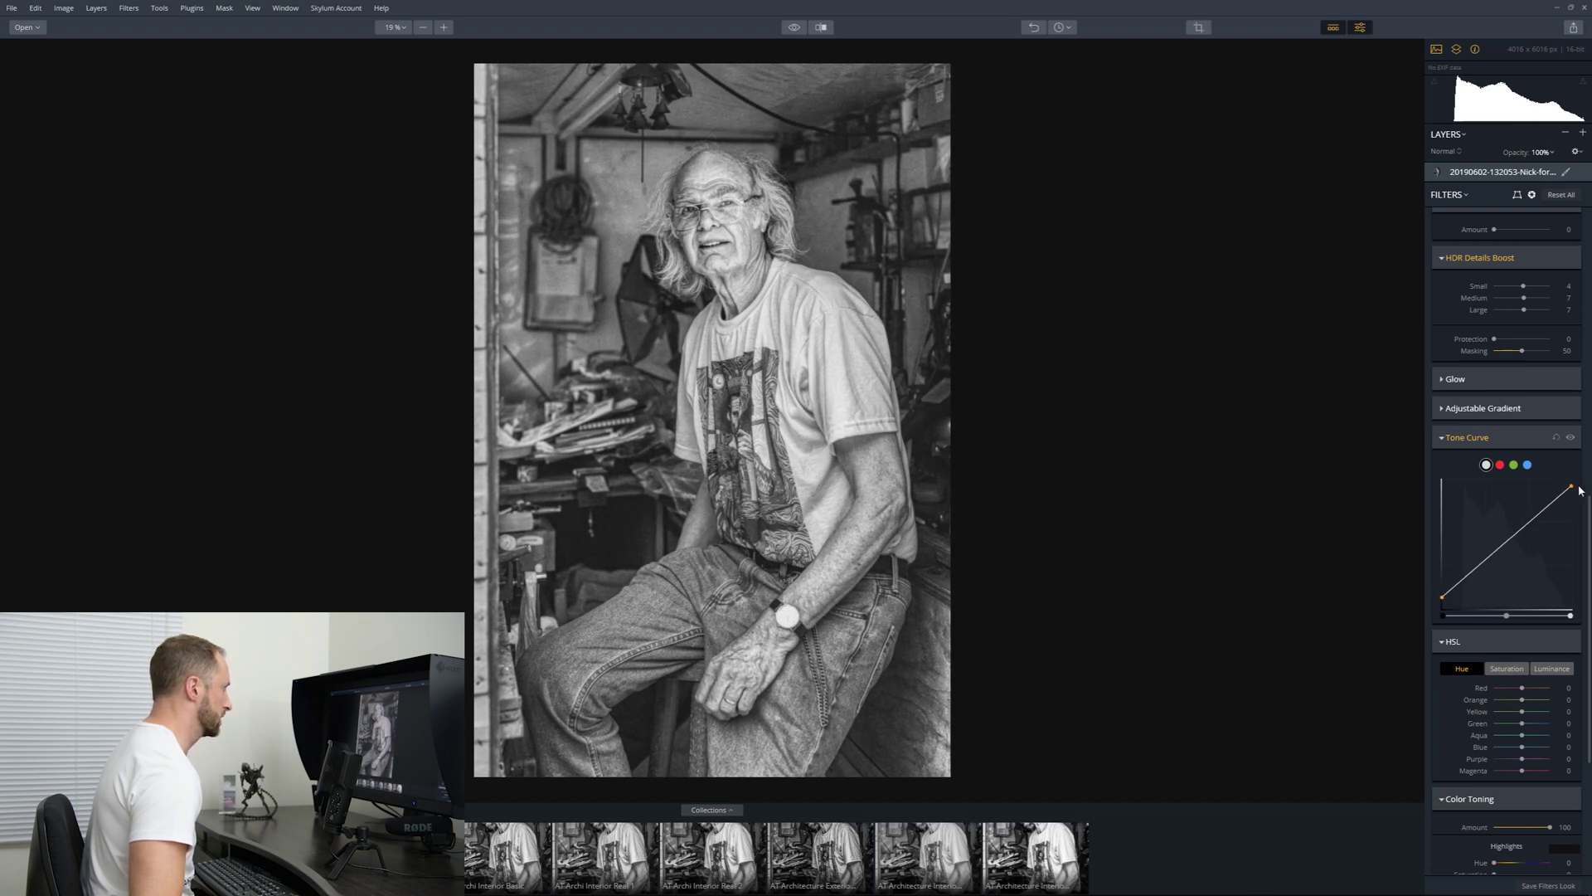
{"action": "scroll", "coordinate": [1522, 705], "scroll_direction": "down", "scroll_amount": 1}
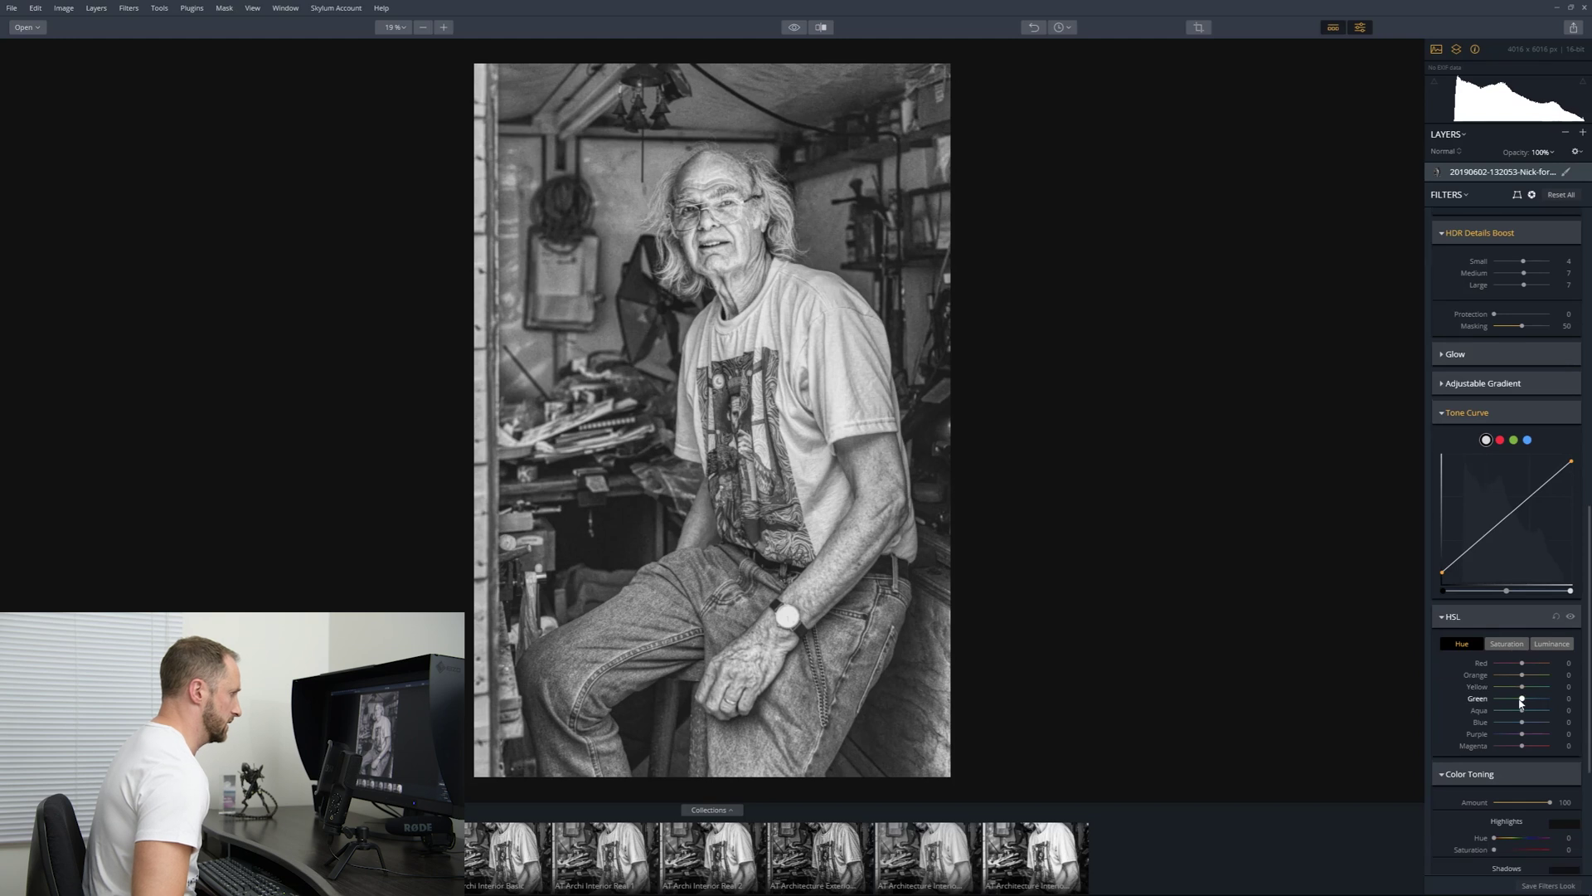
{"action": "scroll", "coordinate": [1522, 702], "scroll_direction": "down", "scroll_amount": 2}
{"action": "scroll", "coordinate": [1521, 615], "scroll_direction": "down", "scroll_amount": 5}
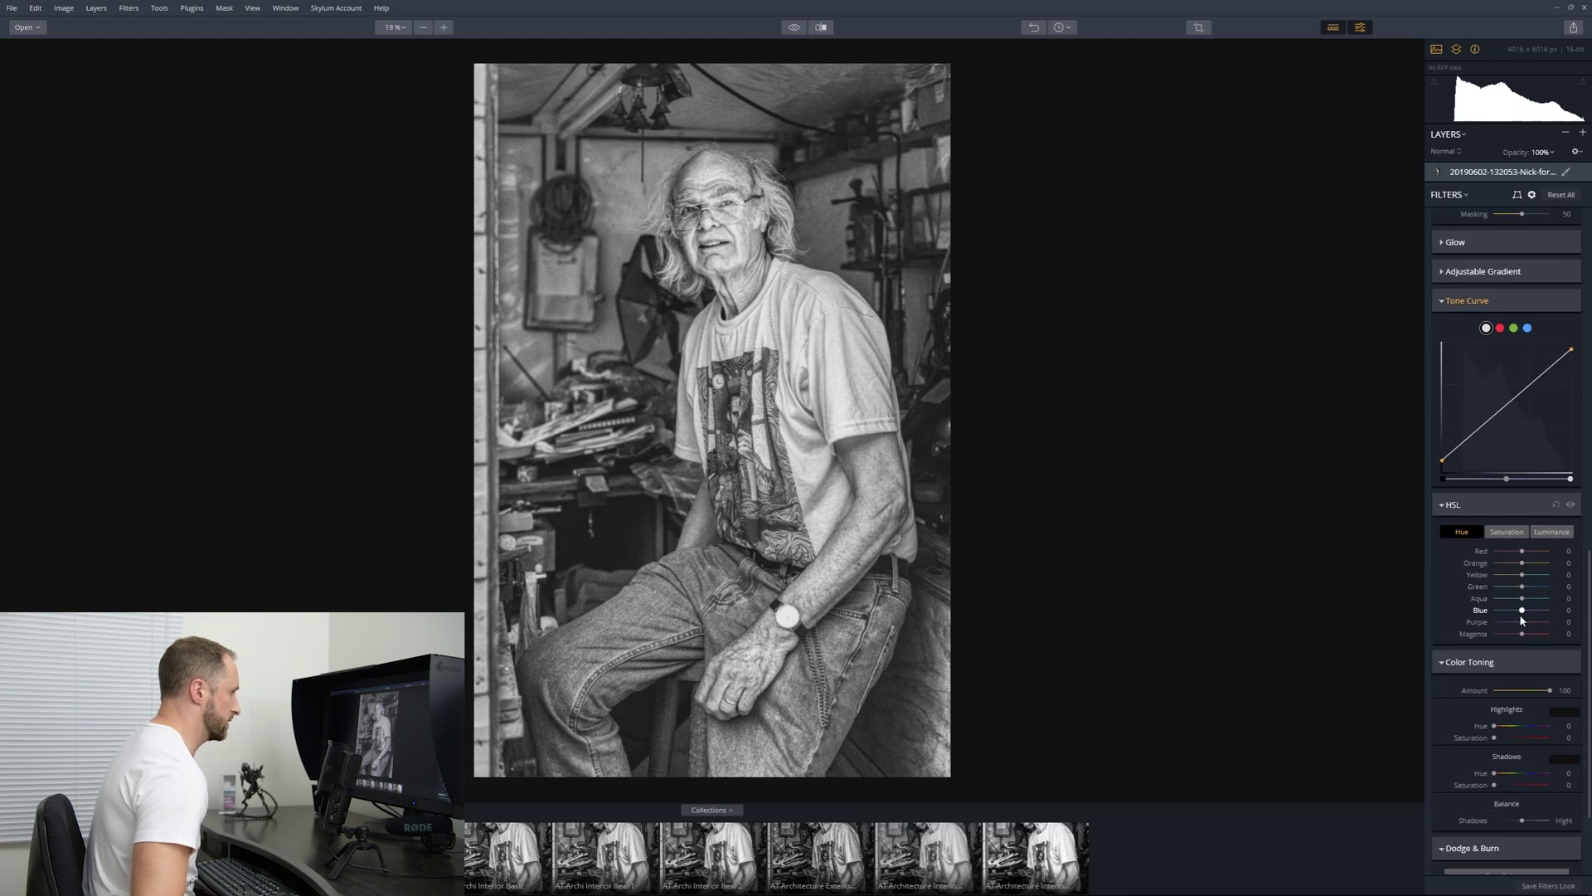
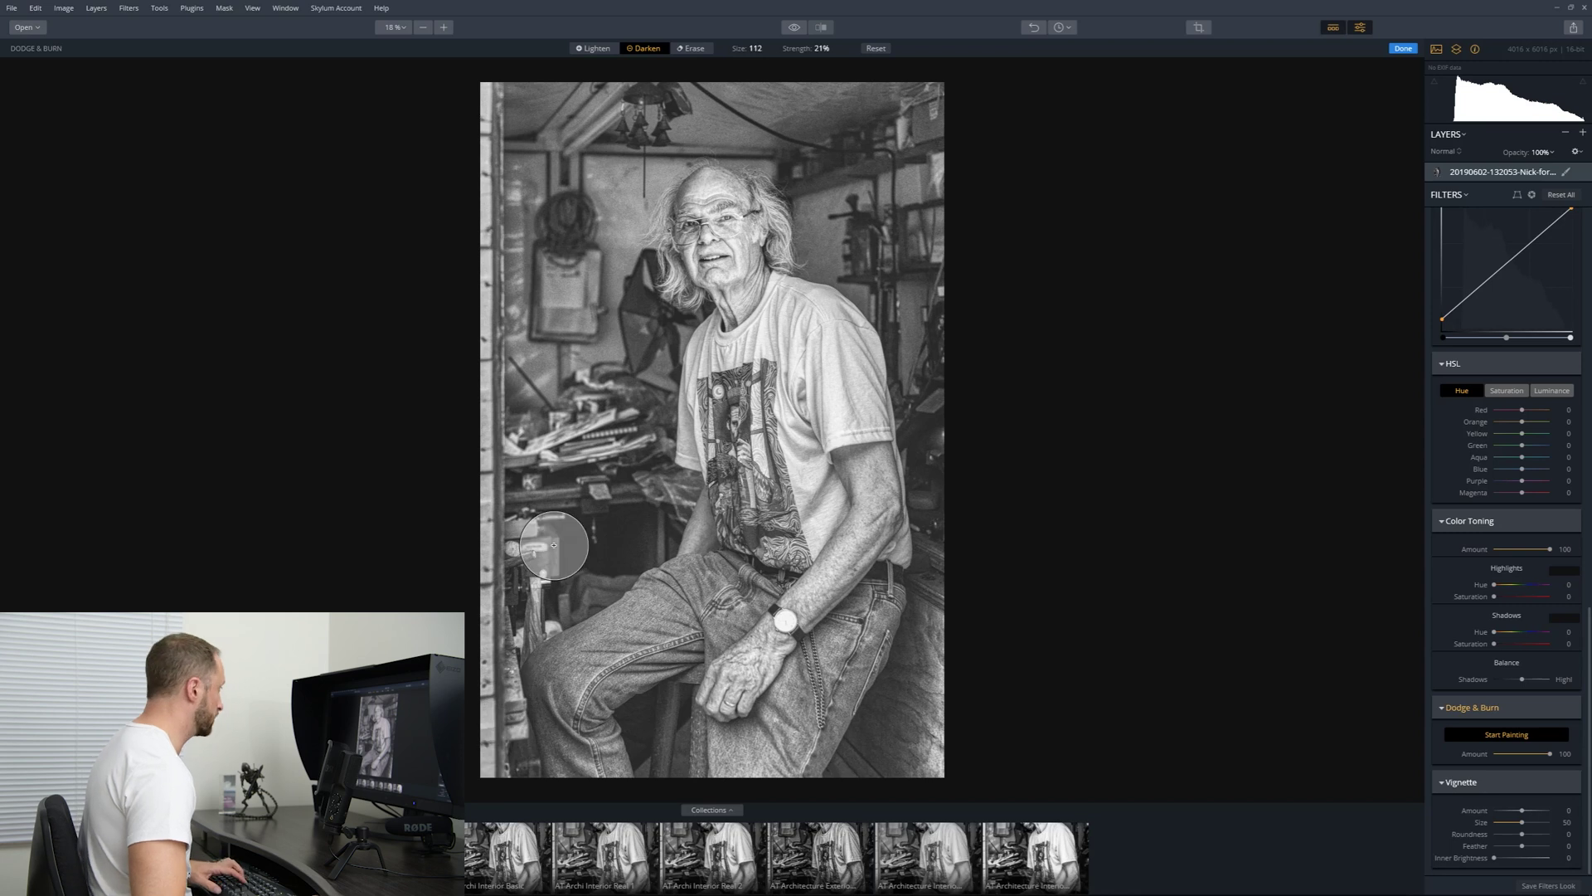
Step: Darken the workshop background along the picture's left edge, top and right side with the Dodge & Burn brush at size 244 and 21% strength
{"action": "key", "text": "bracketright"}
{"action": "key", "text": "bracketright"}
{"action": "key", "text": "bracketright"}
{"action": "key", "text": "bracketright"}
{"action": "key", "text": "bracketright"}
{"action": "mouse_move", "coordinate": [548, 123]}
{"action": "left_mouse_down"}
{"action": "mouse_move", "coordinate": [572, 279]}
{"action": "mouse_move", "coordinate": [494, 673]}
{"action": "left_mouse_up"}
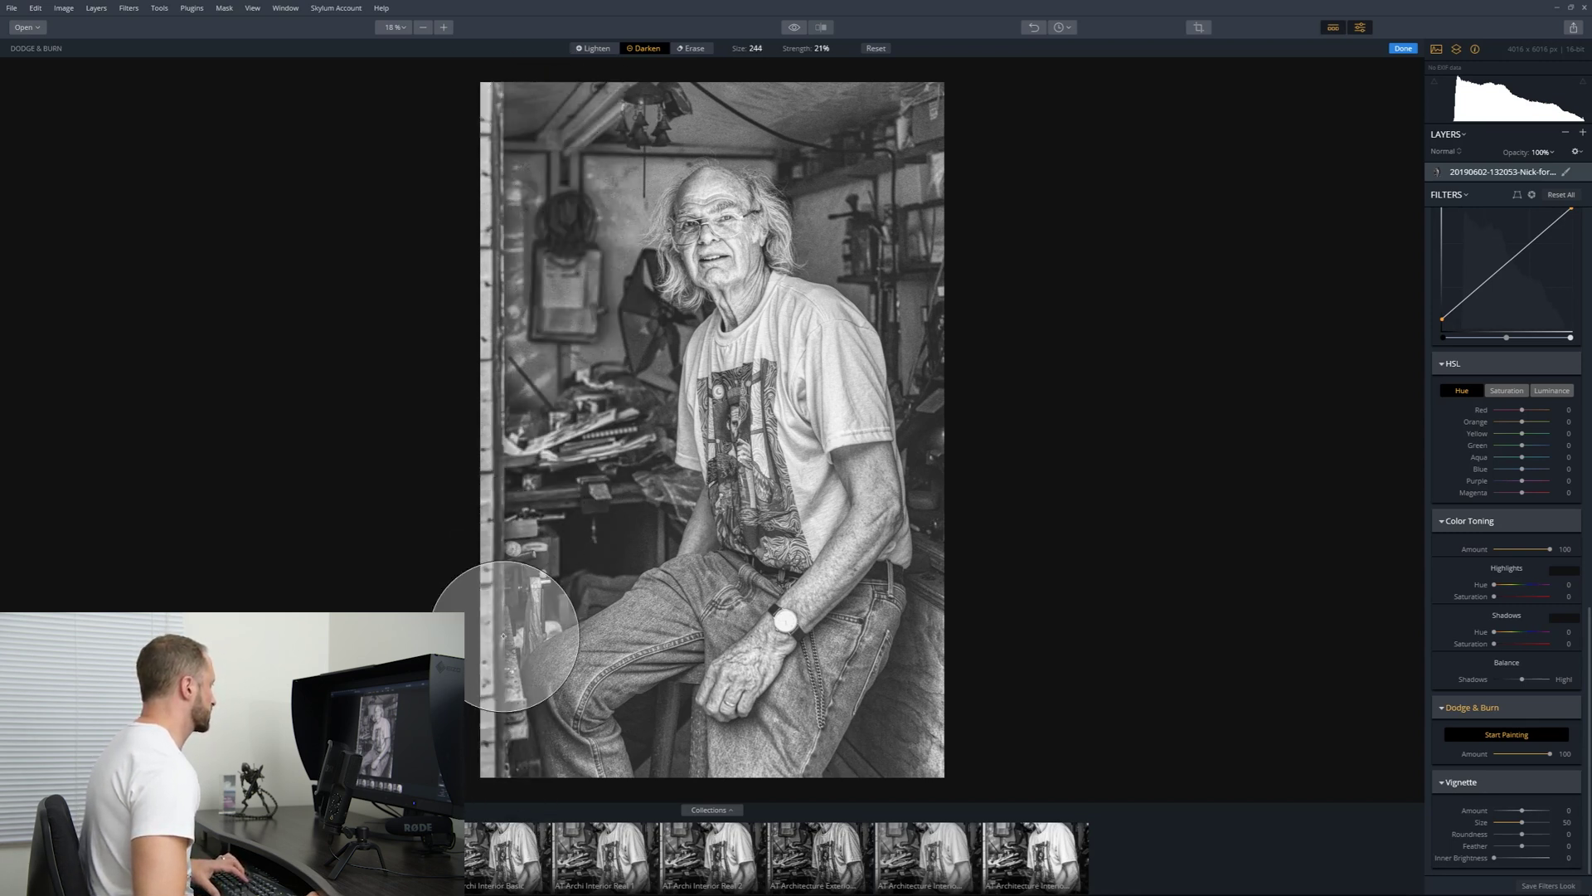
{"action": "mouse_move", "coordinate": [635, 127]}
{"action": "left_mouse_down"}
{"action": "mouse_move", "coordinate": [729, 108]}
{"action": "mouse_move", "coordinate": [854, 218]}
{"action": "mouse_move", "coordinate": [878, 103]}
{"action": "mouse_move", "coordinate": [914, 270]}
{"action": "left_mouse_up"}
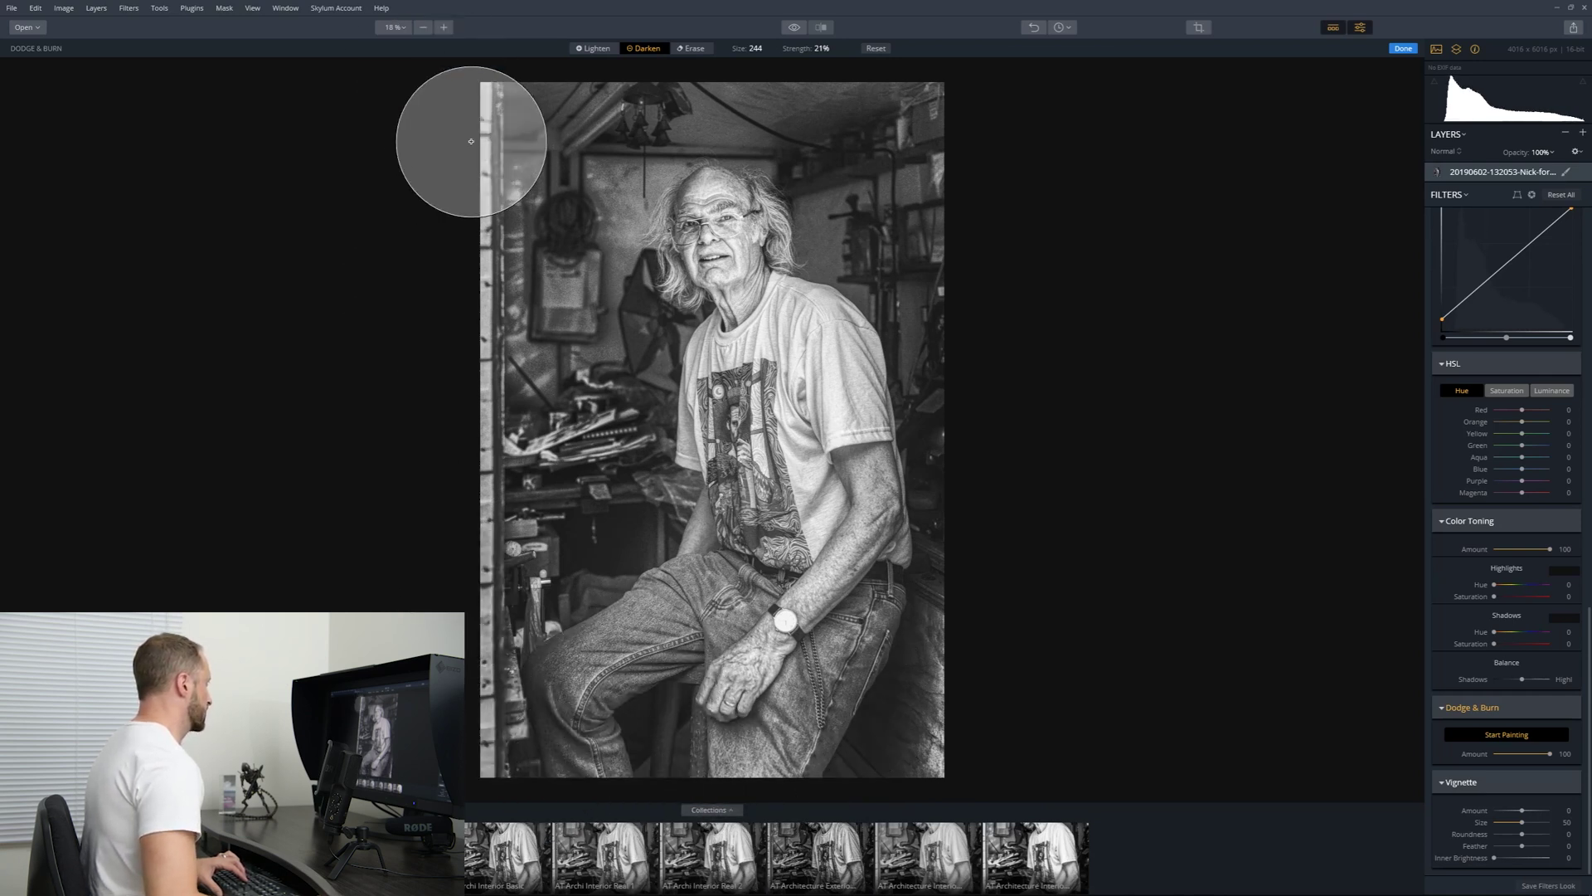
Step: Darken the background around the man's head with the brush reduced to size 208, and switch to Erase at size 88 for cleaning up overspill
{"action": "key", "text": "bracketleft"}
{"action": "key", "text": "bracketleft"}
{"action": "key", "text": "bracketleft"}
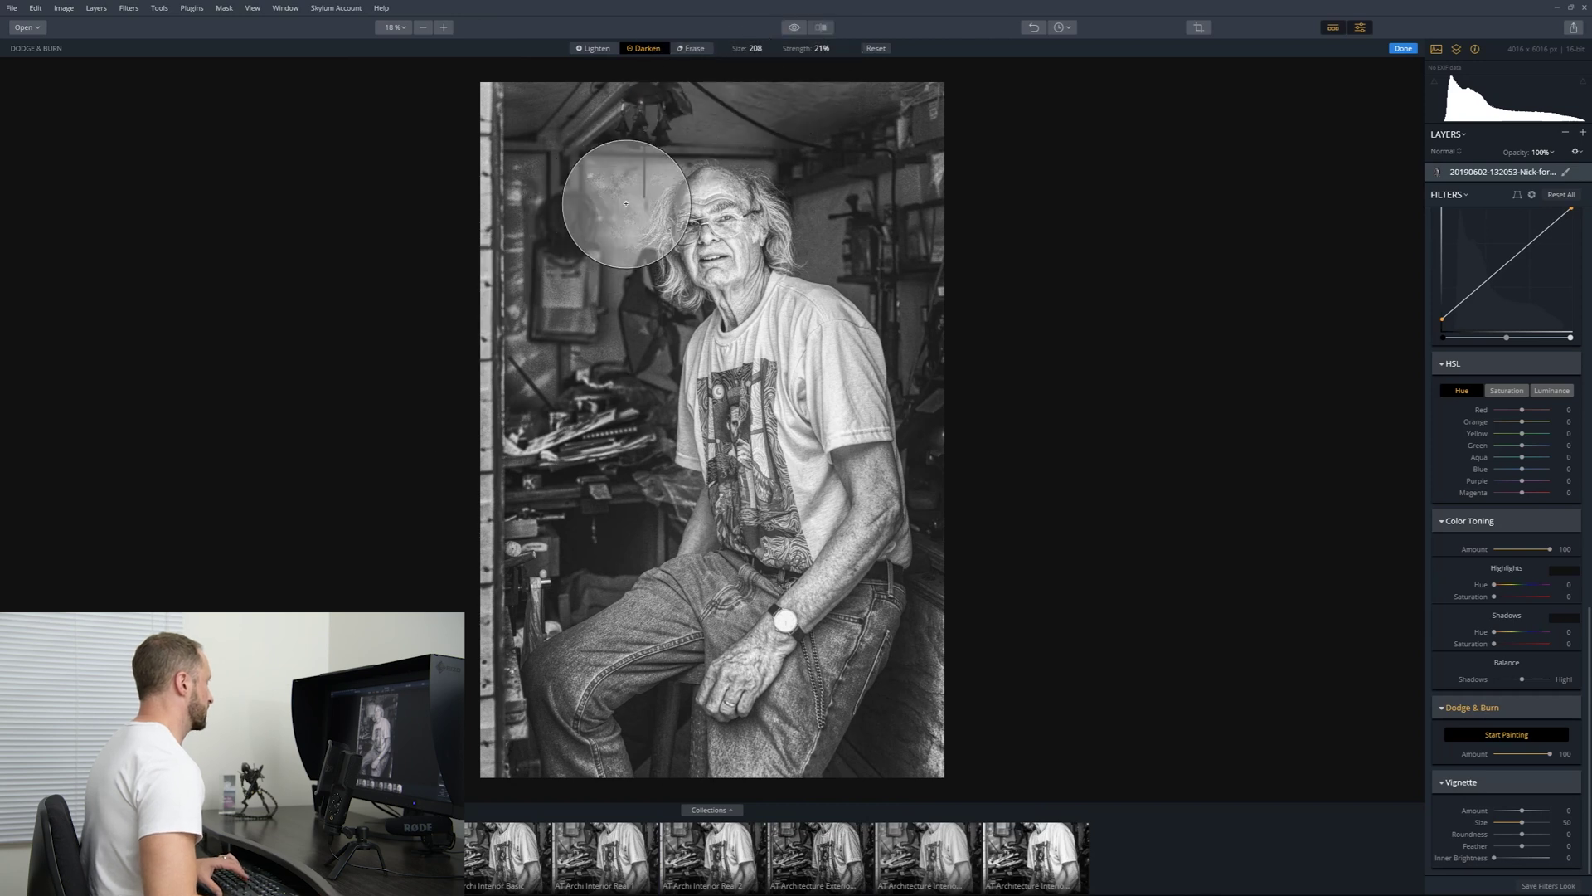
{"action": "mouse_move", "coordinate": [628, 218]}
{"action": "left_mouse_down"}
{"action": "mouse_move", "coordinate": [674, 139]}
{"action": "mouse_move", "coordinate": [714, 130]}
{"action": "mouse_move", "coordinate": [788, 157]}
{"action": "mouse_move", "coordinate": [816, 203]}
{"action": "left_mouse_up"}
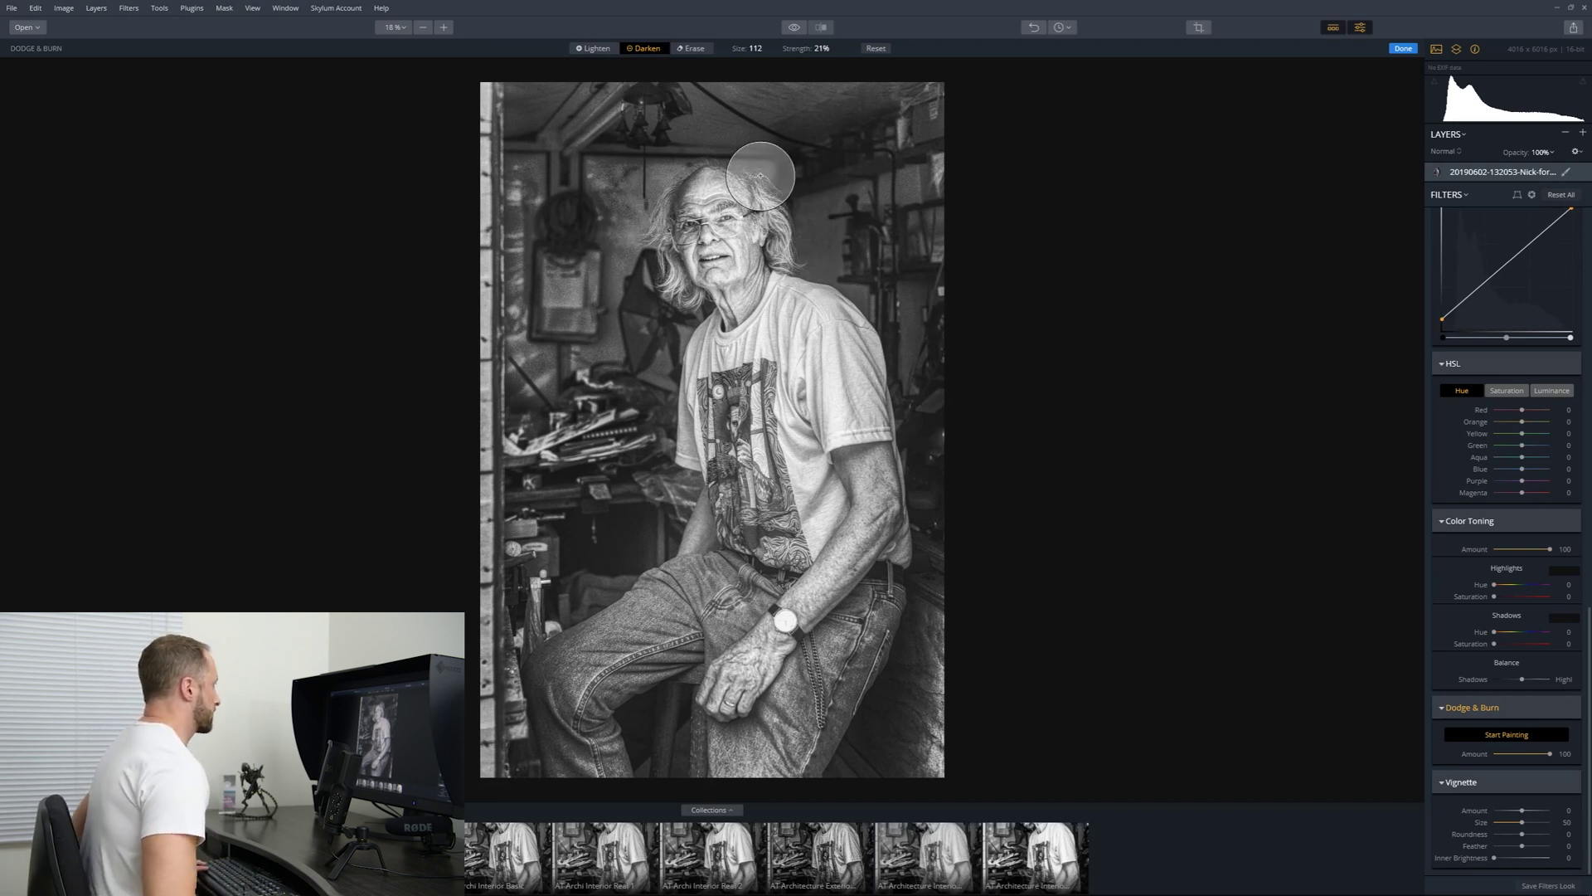
{"action": "left_click", "coordinate": [693, 50]}
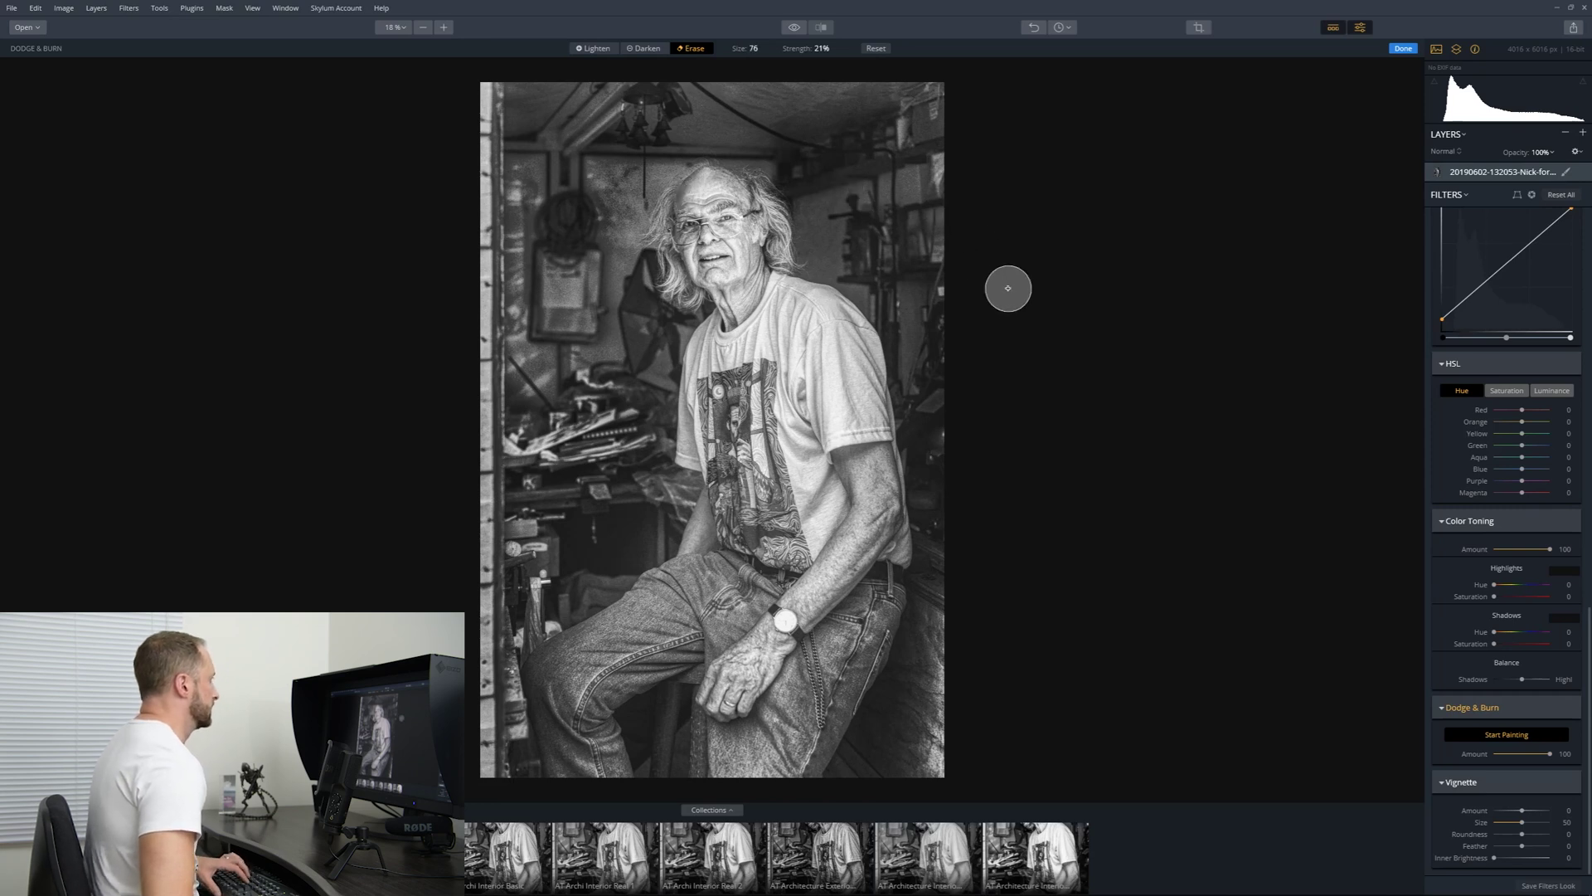
{"action": "key", "text": "bracketright"}
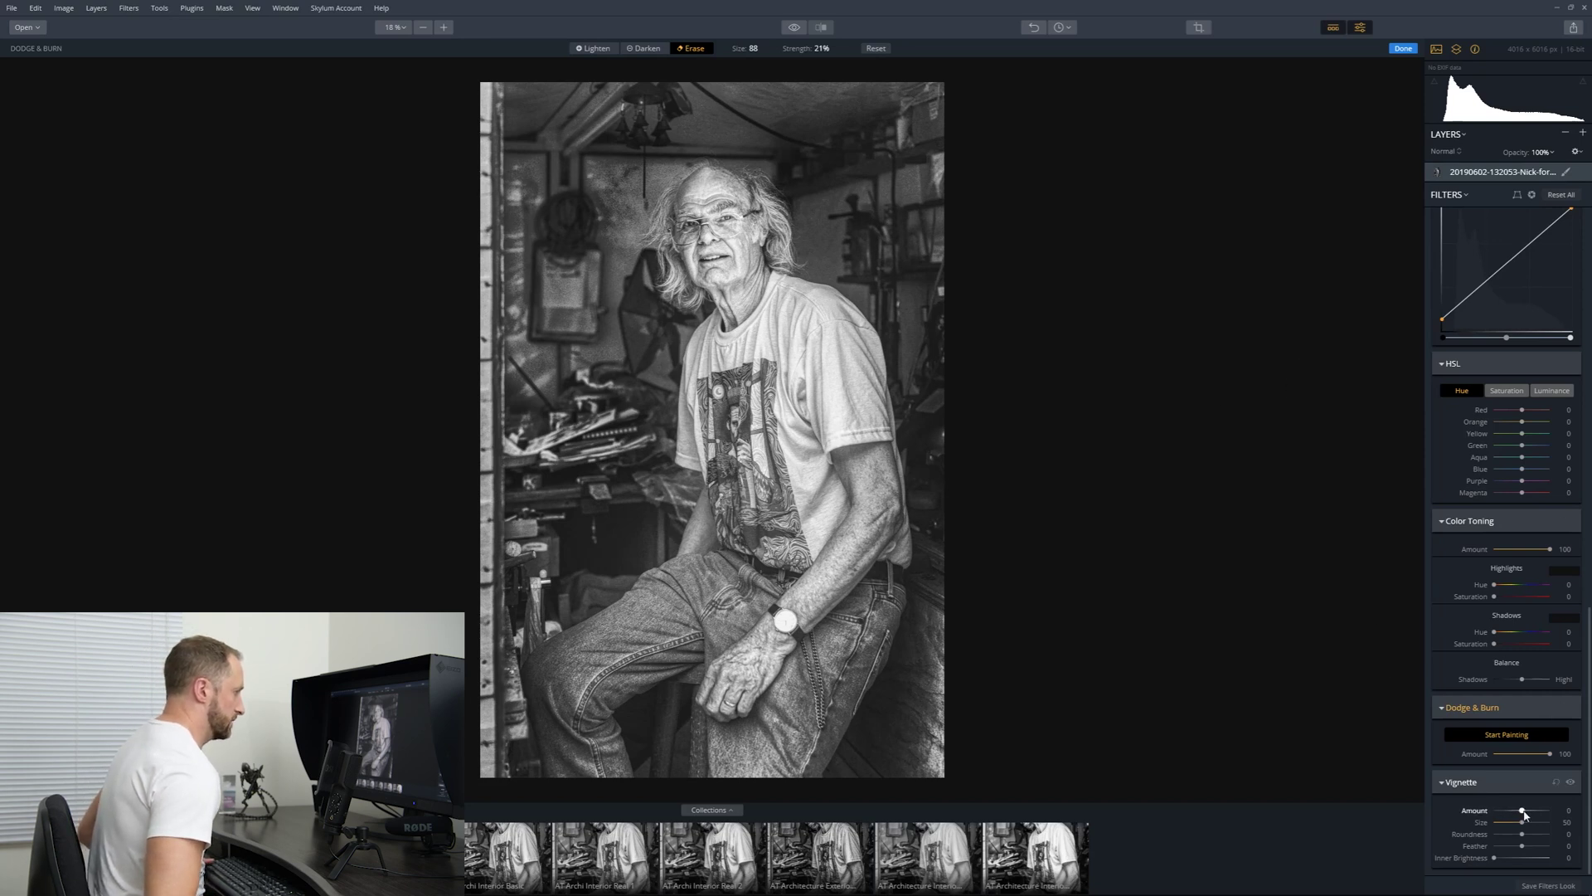
Step: Add a dark vignette to the portrait with an Amount of -47 and a Size of 41
{"action": "mouse_move", "coordinate": [1516, 815]}
{"action": "left_mouse_down"}
{"action": "mouse_move", "coordinate": [1501, 820]}
{"action": "mouse_move", "coordinate": [1518, 827]}
{"action": "mouse_move", "coordinate": [1512, 813]}
{"action": "left_mouse_up"}
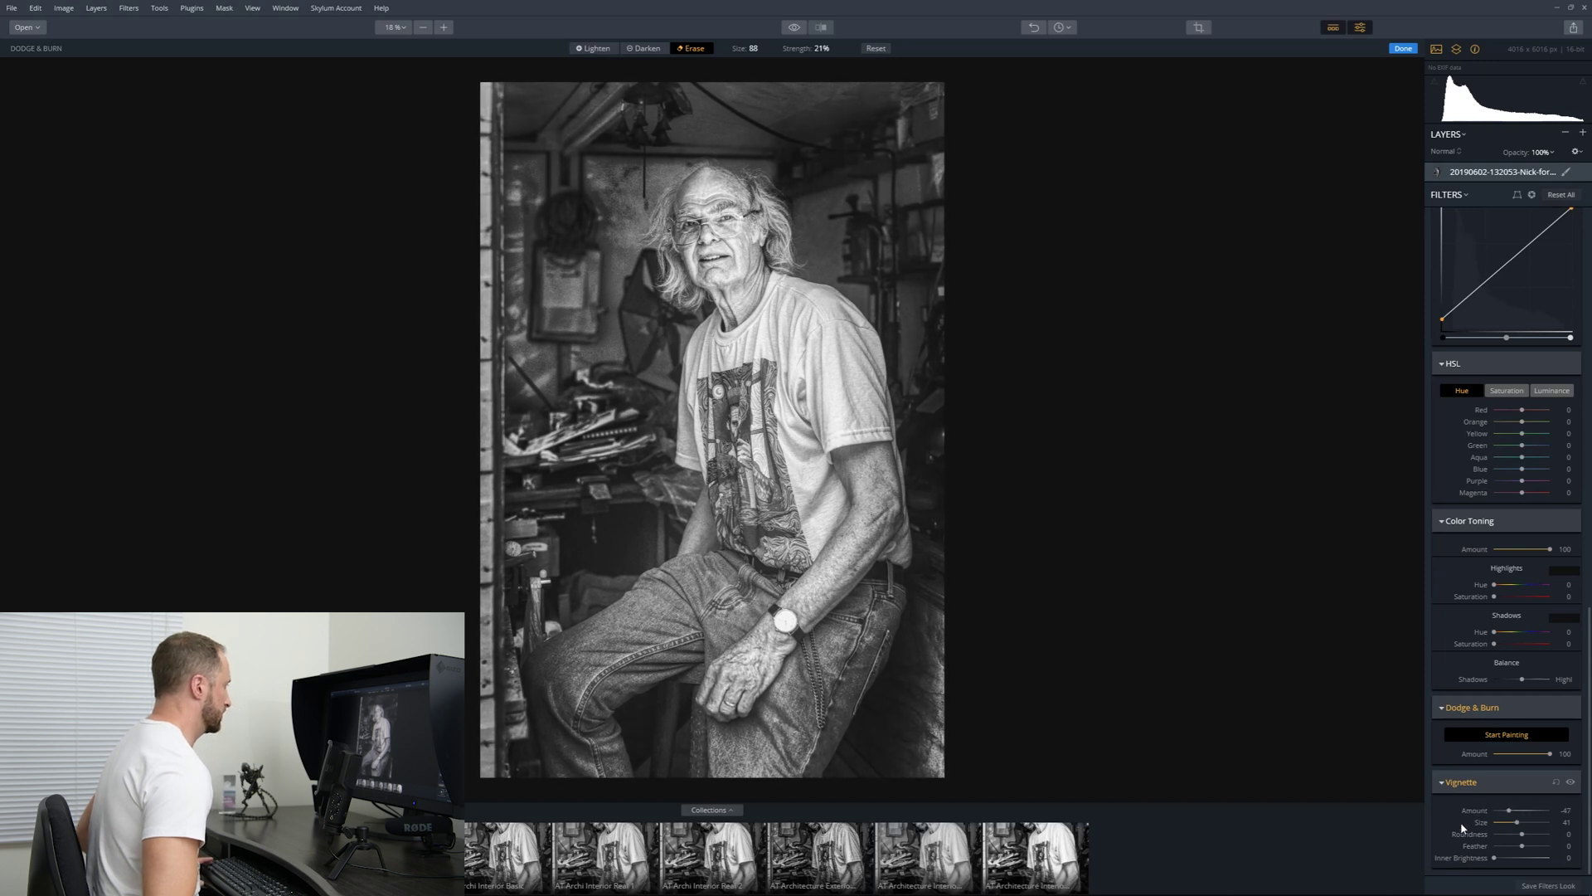